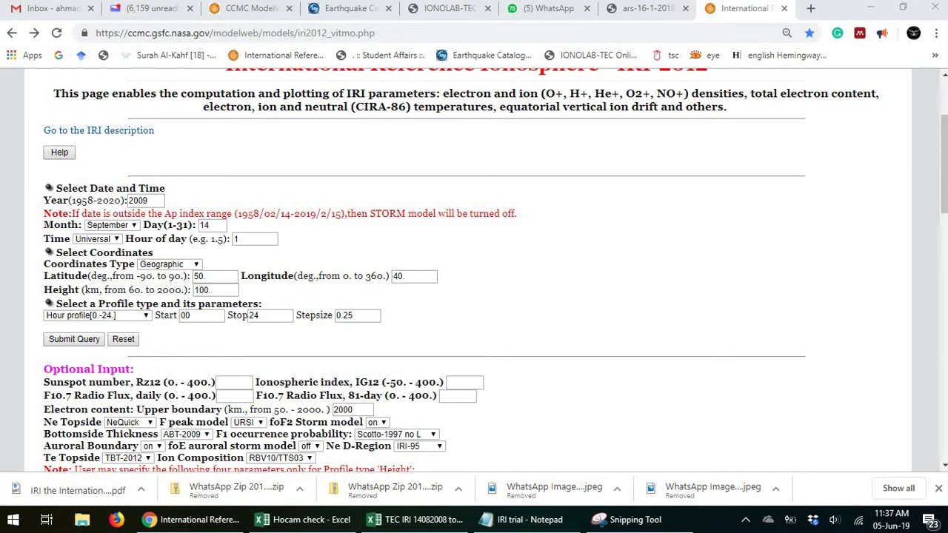
Look through the IRI-2012 form's date, coordinates, profile types, optional inputs, output forms and desired output parameters.
{"action": "left_click", "coordinate": [197, 519]}
{"action": "scroll", "coordinate": [474, 267], "scroll_direction": "up", "scroll_amount": 2}
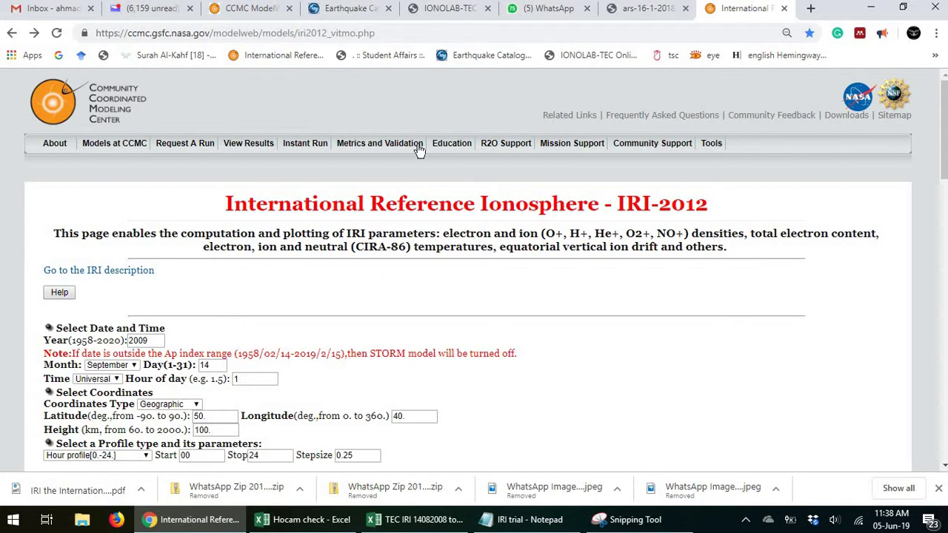
{"action": "mouse_move", "coordinate": [418, 150]}
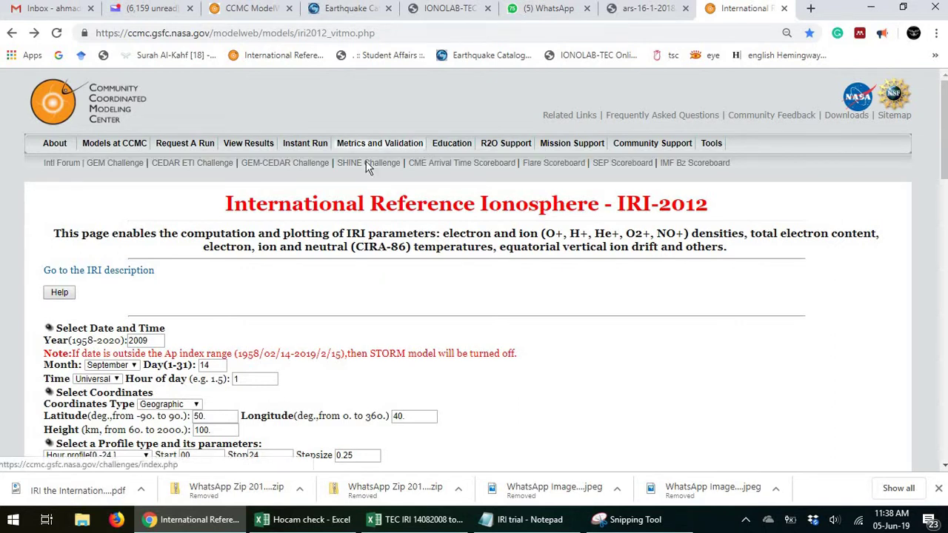
{"action": "scroll", "coordinate": [208, 252], "scroll_direction": "down", "scroll_amount": 2}
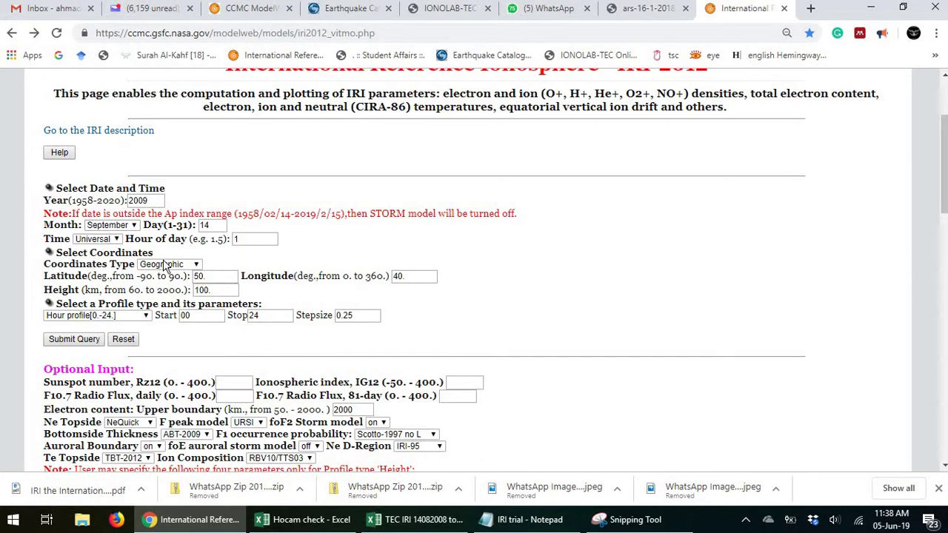
{"action": "left_click", "coordinate": [143, 320]}
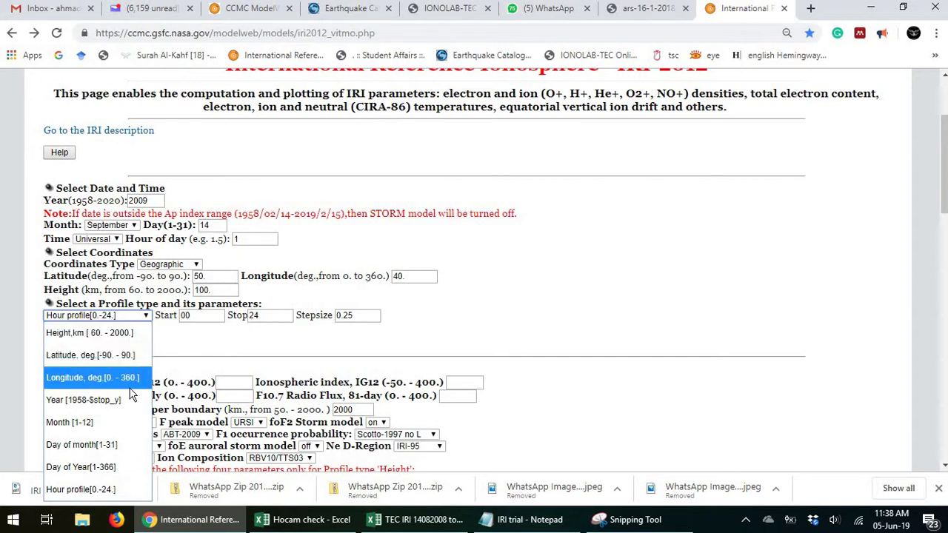
{"action": "left_click", "coordinate": [619, 303]}
{"action": "scroll", "coordinate": [619, 302], "scroll_direction": "down", "scroll_amount": 2}
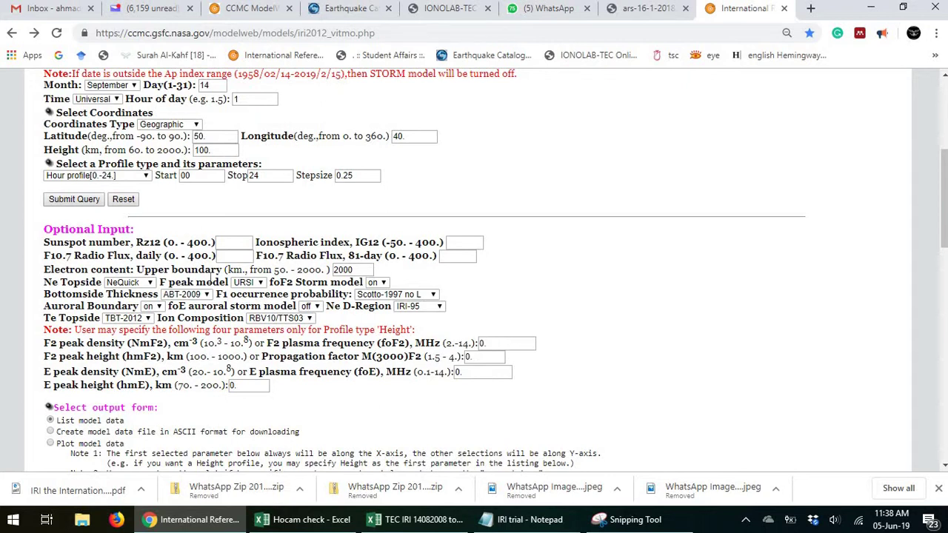
{"action": "scroll", "coordinate": [269, 296], "scroll_direction": "down", "scroll_amount": 2}
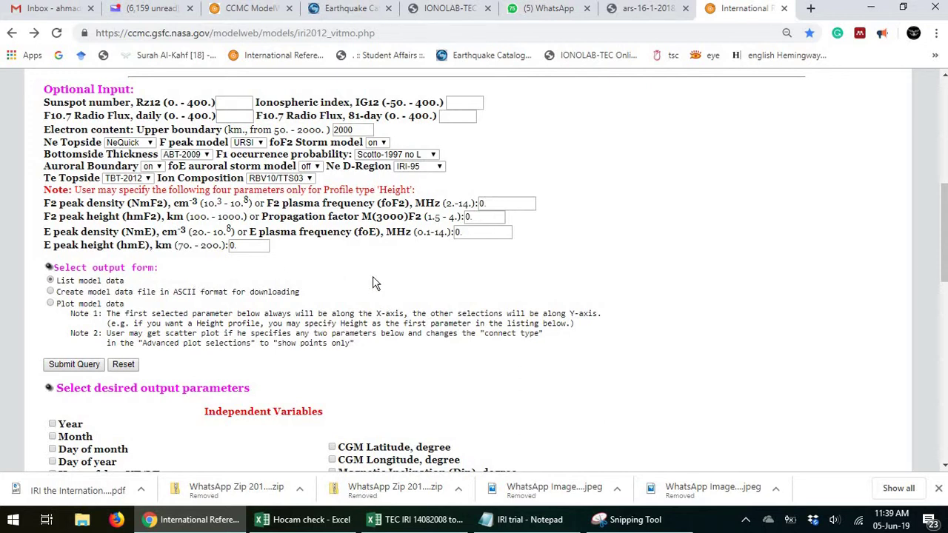
{"action": "scroll", "coordinate": [378, 296], "scroll_direction": "down", "scroll_amount": 4}
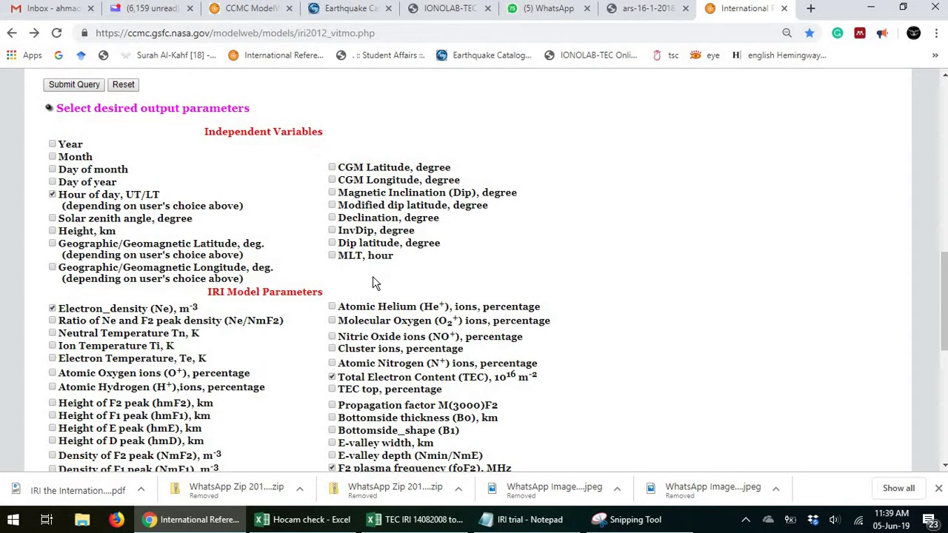
{"action": "scroll", "coordinate": [262, 285], "scroll_direction": "up", "scroll_amount": 8}
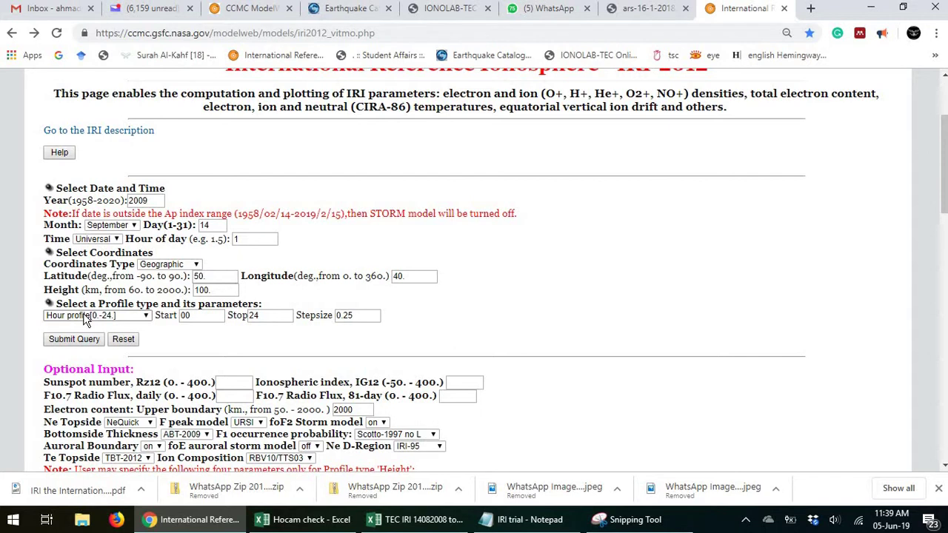
{"action": "left_click", "coordinate": [85, 317]}
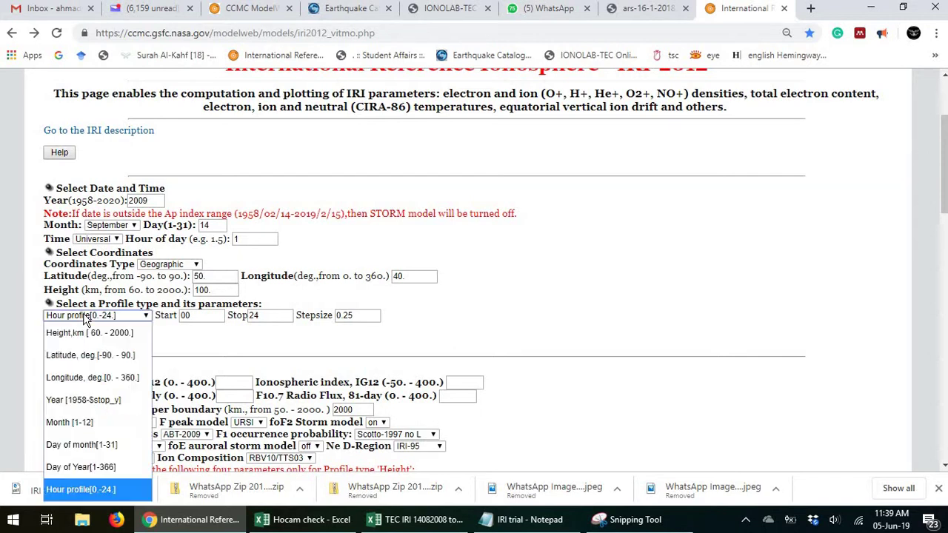
{"action": "left_click", "coordinate": [109, 317]}
{"action": "scroll", "coordinate": [110, 315], "scroll_direction": "down", "scroll_amount": 4}
{"action": "scroll", "coordinate": [110, 314], "scroll_direction": "down", "scroll_amount": 4}
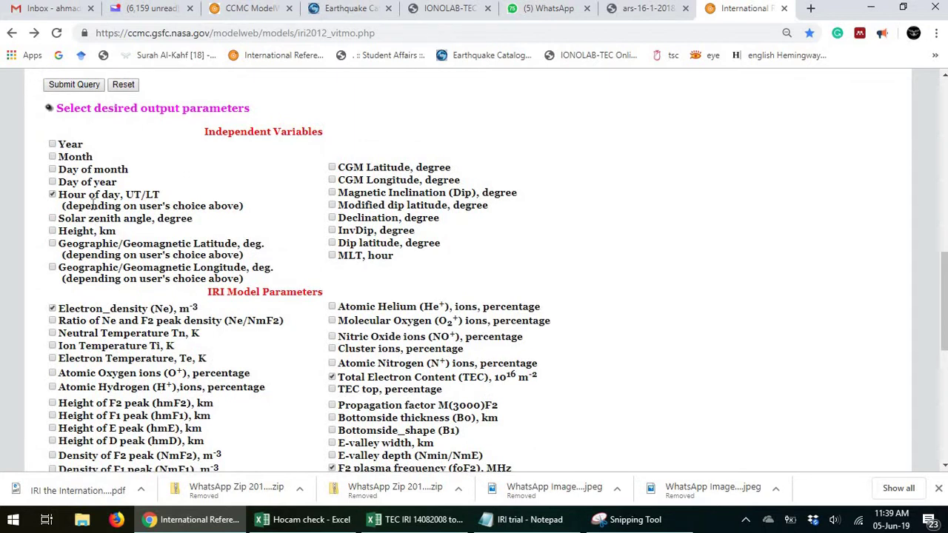
Change the profile type to Height, km [60. - 2000.].
{"action": "scroll", "coordinate": [131, 126], "scroll_direction": "up", "scroll_amount": 4}
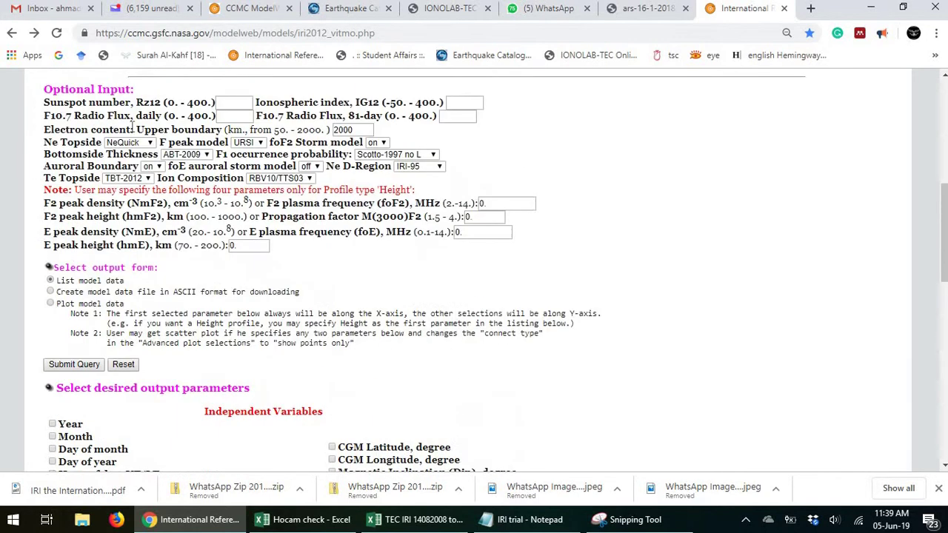
{"action": "scroll", "coordinate": [132, 126], "scroll_direction": "up", "scroll_amount": 2}
{"action": "left_click", "coordinate": [137, 183]}
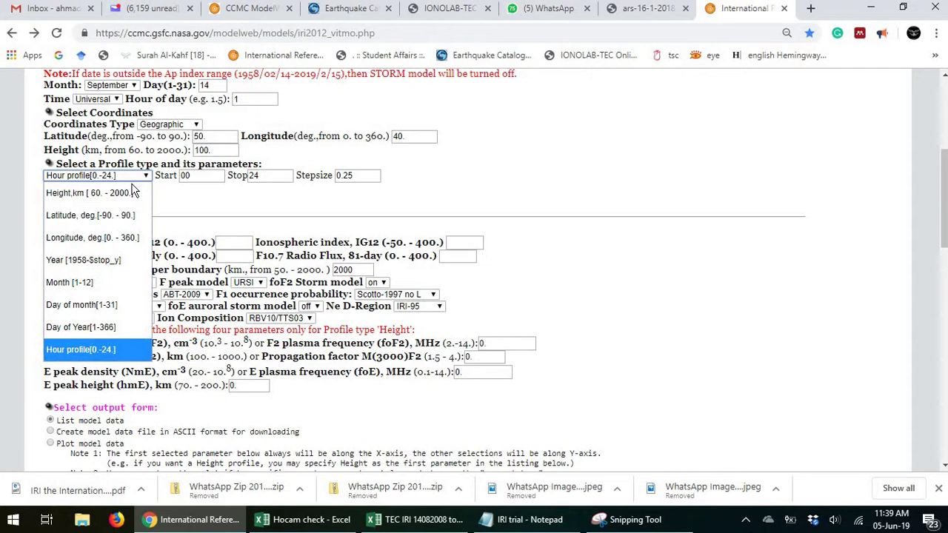
{"action": "left_click", "coordinate": [133, 191]}
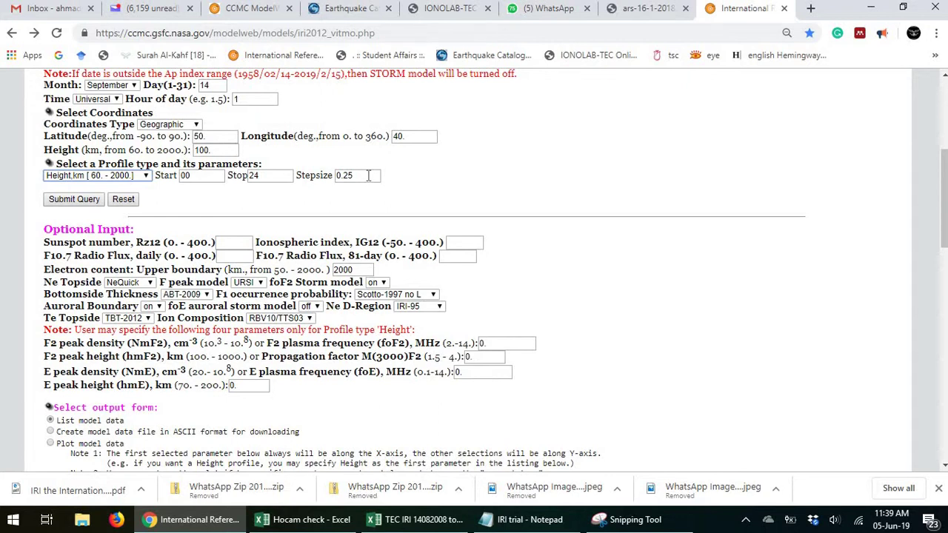
Review the selected output parameters, the model indices and the advanced plot selections, including the plot symbol choices.
{"action": "scroll", "coordinate": [164, 256], "scroll_direction": "down", "scroll_amount": 2}
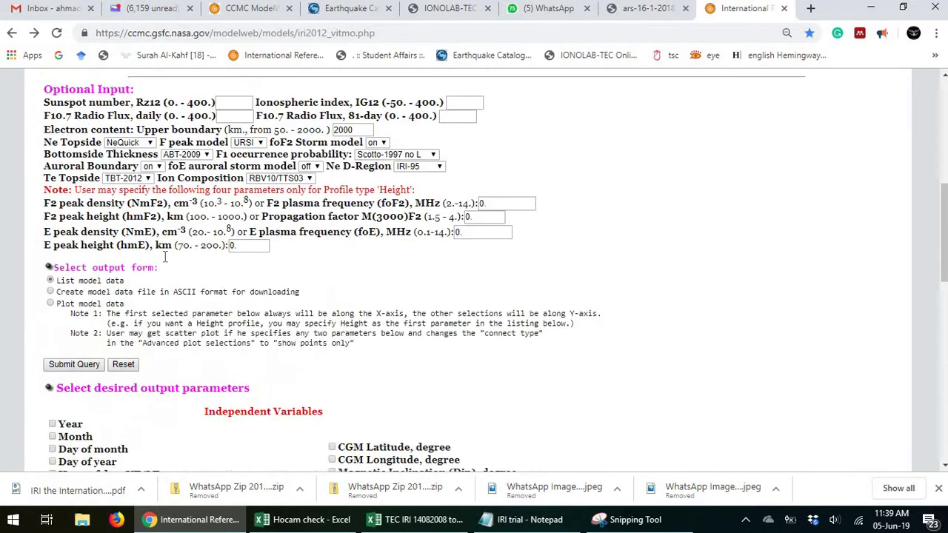
{"action": "scroll", "coordinate": [164, 257], "scroll_direction": "down", "scroll_amount": 4}
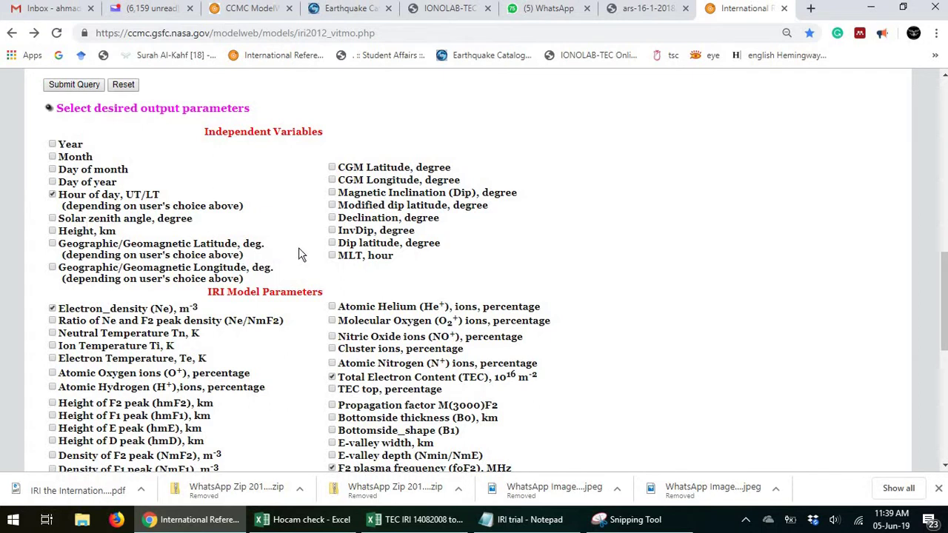
{"action": "scroll", "coordinate": [298, 248], "scroll_direction": "down", "scroll_amount": 2}
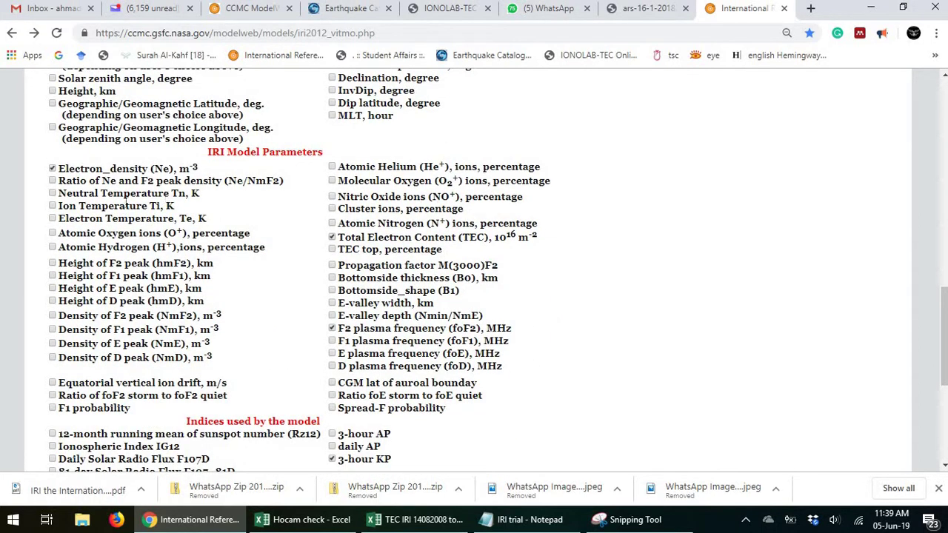
{"action": "left_click", "coordinate": [332, 236]}
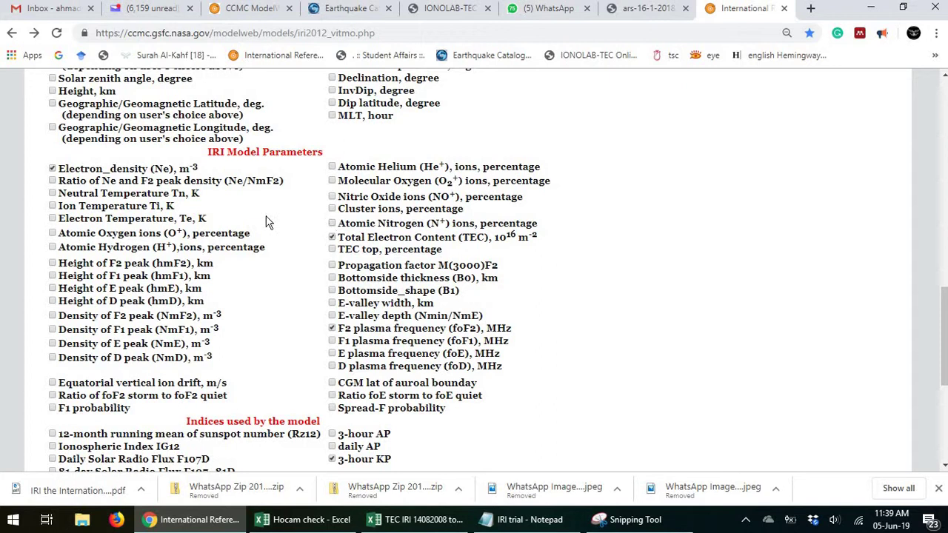
{"action": "left_click", "coordinate": [53, 169]}
{"action": "scroll", "coordinate": [560, 261], "scroll_direction": "down", "scroll_amount": 2}
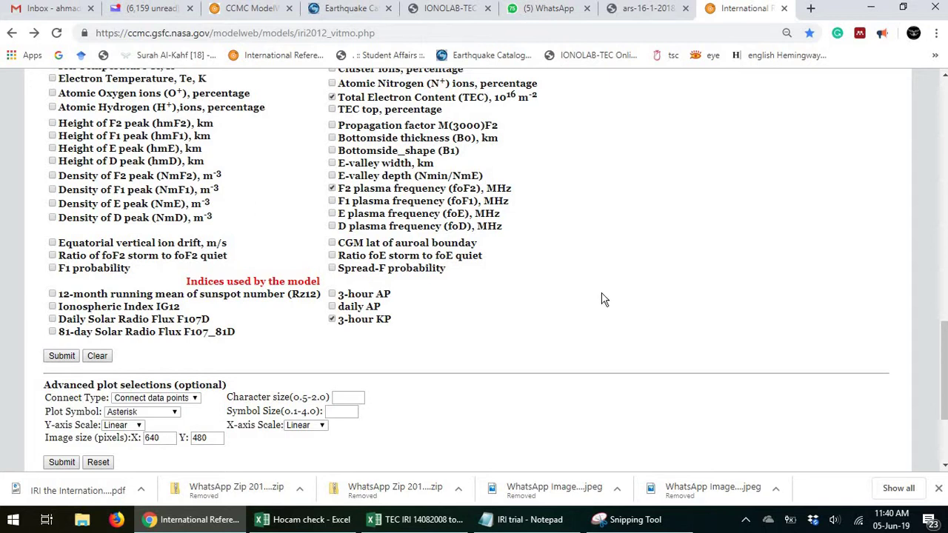
{"action": "scroll", "coordinate": [246, 236], "scroll_direction": "down", "scroll_amount": 3}
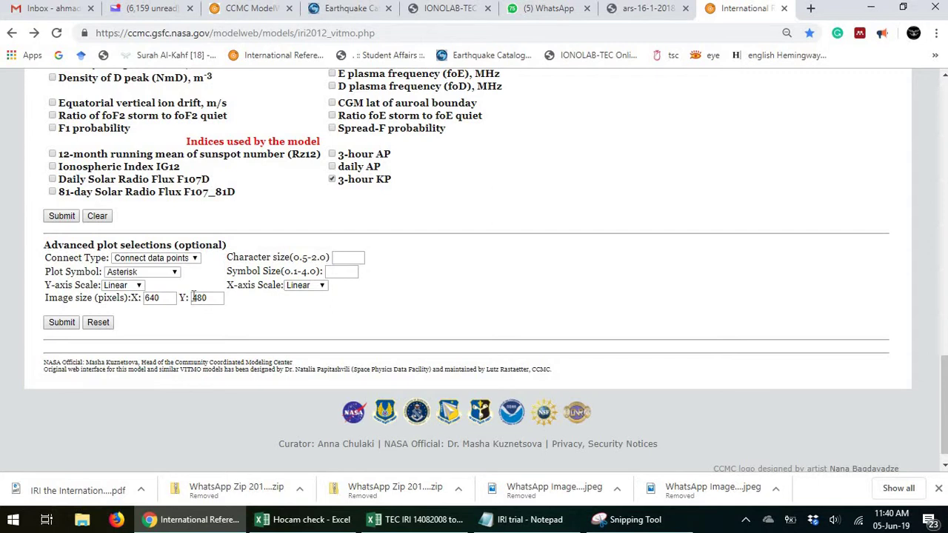
{"action": "left_click", "coordinate": [149, 273]}
{"action": "left_click", "coordinate": [175, 340]}
{"action": "scroll", "coordinate": [520, 231], "scroll_direction": "up", "scroll_amount": 5}
{"action": "scroll", "coordinate": [521, 231], "scroll_direction": "up", "scroll_amount": 8}
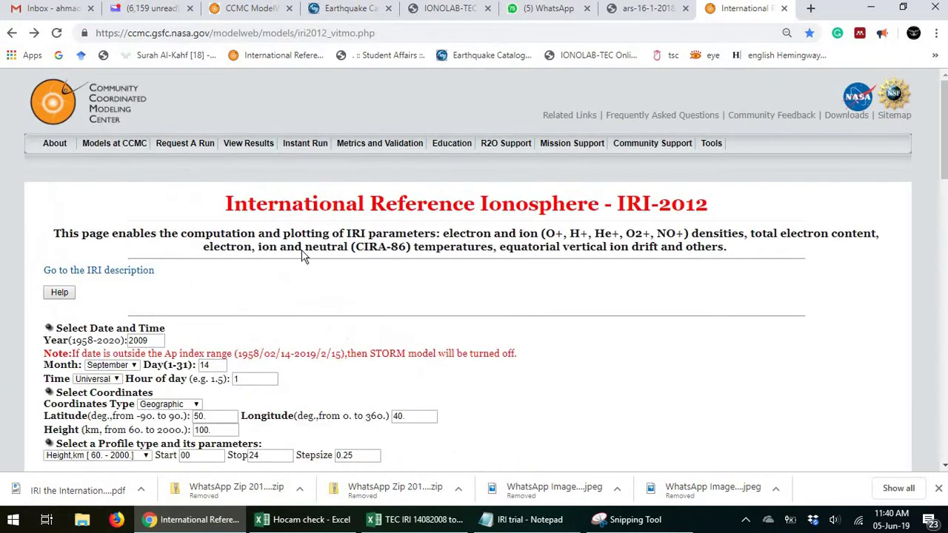
Select Plot model data as the output form.
{"action": "scroll", "coordinate": [303, 254], "scroll_direction": "down", "scroll_amount": 4}
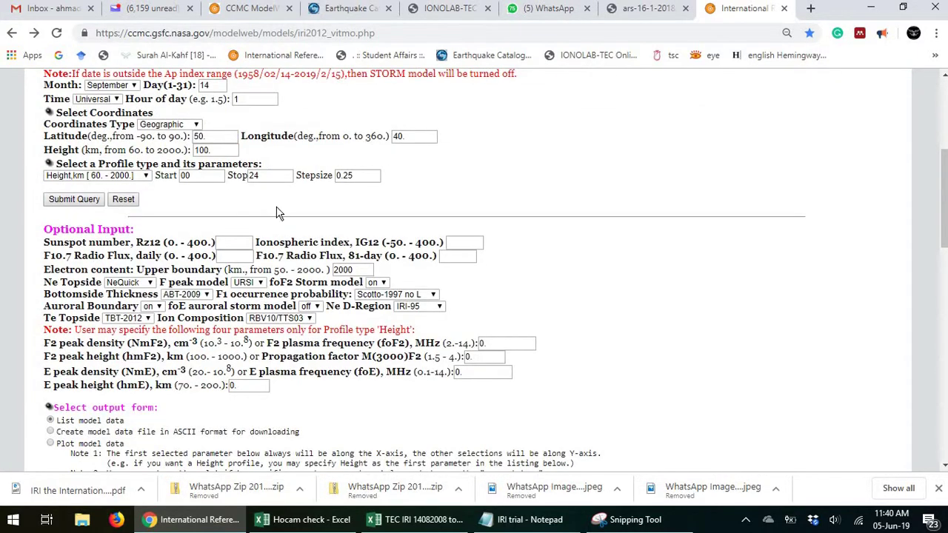
{"action": "scroll", "coordinate": [244, 237], "scroll_direction": "up", "scroll_amount": 3}
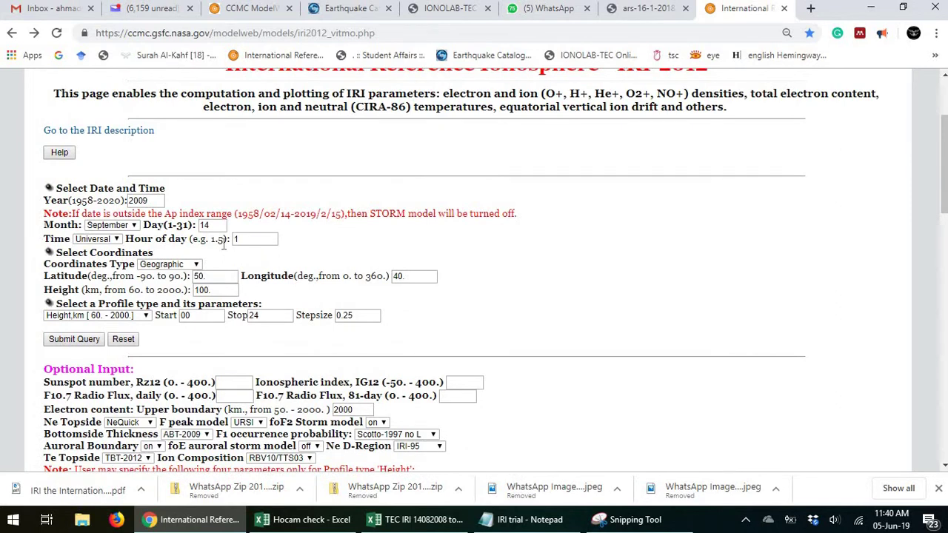
{"action": "scroll", "coordinate": [223, 245], "scroll_direction": "down", "scroll_amount": 3}
{"action": "scroll", "coordinate": [223, 245], "scroll_direction": "up", "scroll_amount": 3}
{"action": "scroll", "coordinate": [223, 245], "scroll_direction": "down", "scroll_amount": 3}
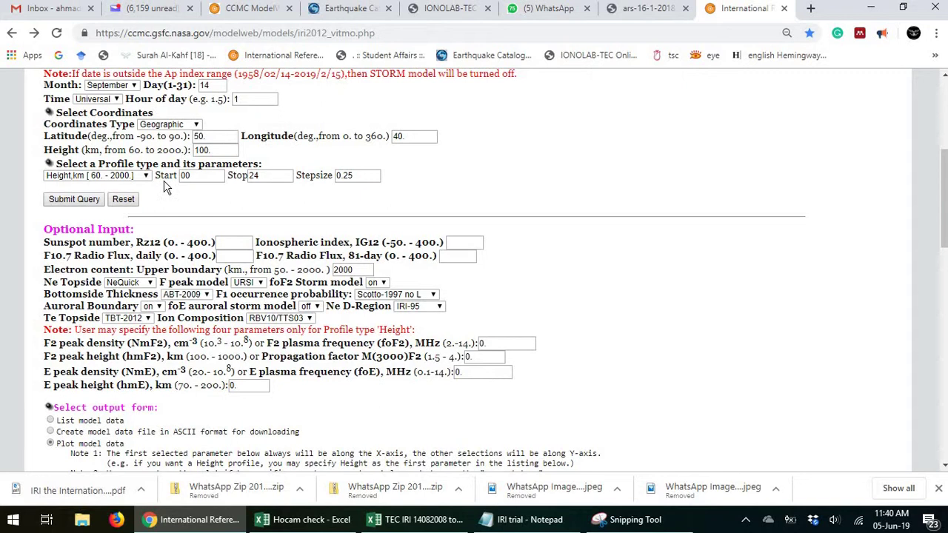
Try to submit the query with the Height profile, and return to the input form.
{"action": "scroll", "coordinate": [177, 193], "scroll_direction": "up", "scroll_amount": 3}
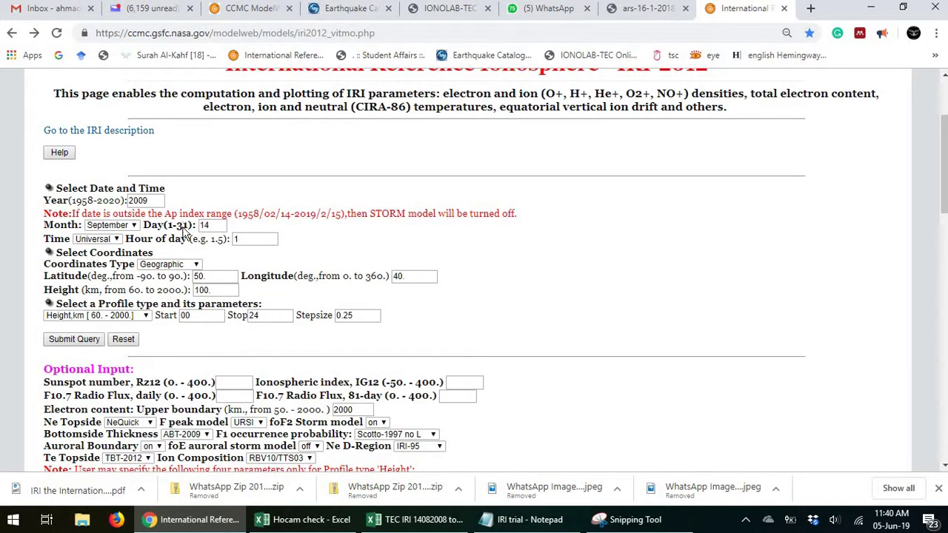
{"action": "scroll", "coordinate": [183, 226], "scroll_direction": "down", "scroll_amount": 3}
{"action": "left_click", "coordinate": [89, 205]}
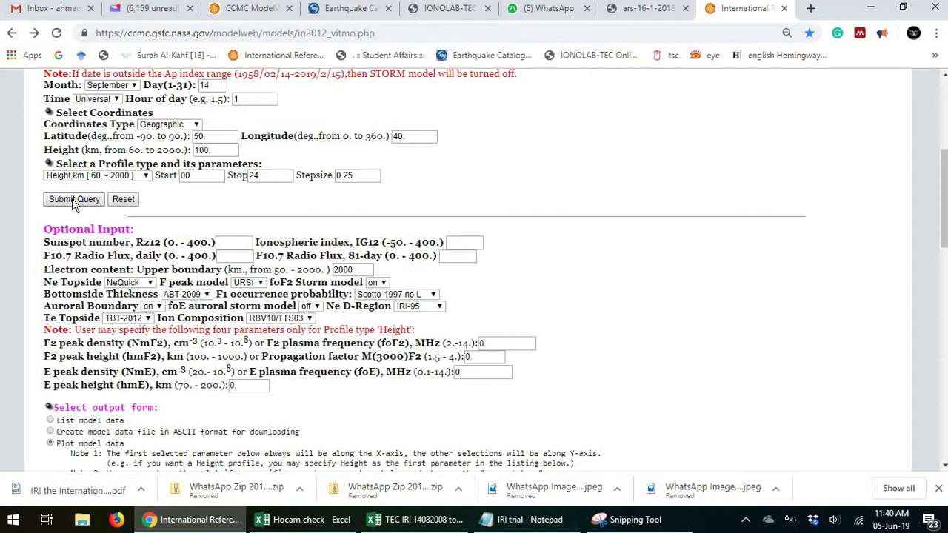
{"action": "scroll", "coordinate": [72, 214], "scroll_direction": "down", "scroll_amount": 12}
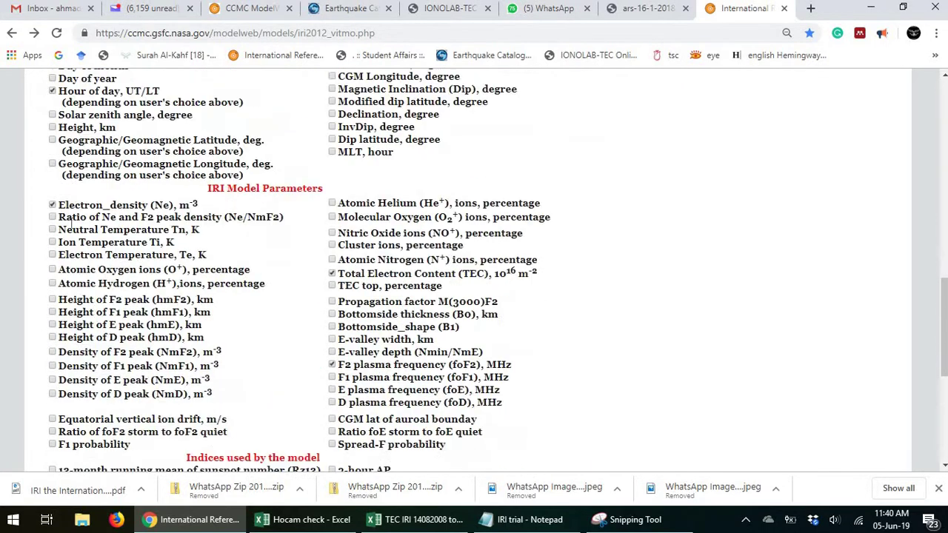
{"action": "scroll", "coordinate": [69, 229], "scroll_direction": "down", "scroll_amount": 6}
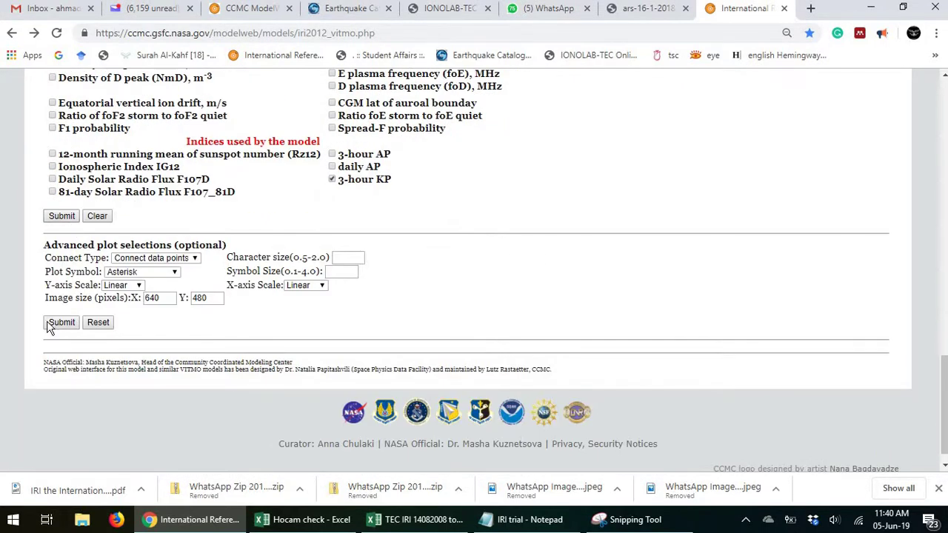
{"action": "scroll", "coordinate": [59, 334], "scroll_direction": "up", "scroll_amount": 14}
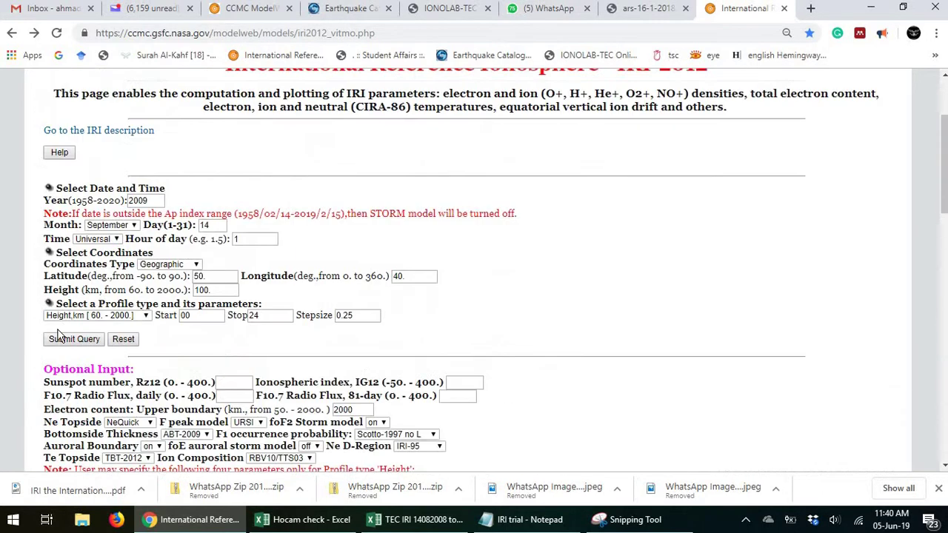
{"action": "left_click", "coordinate": [60, 339]}
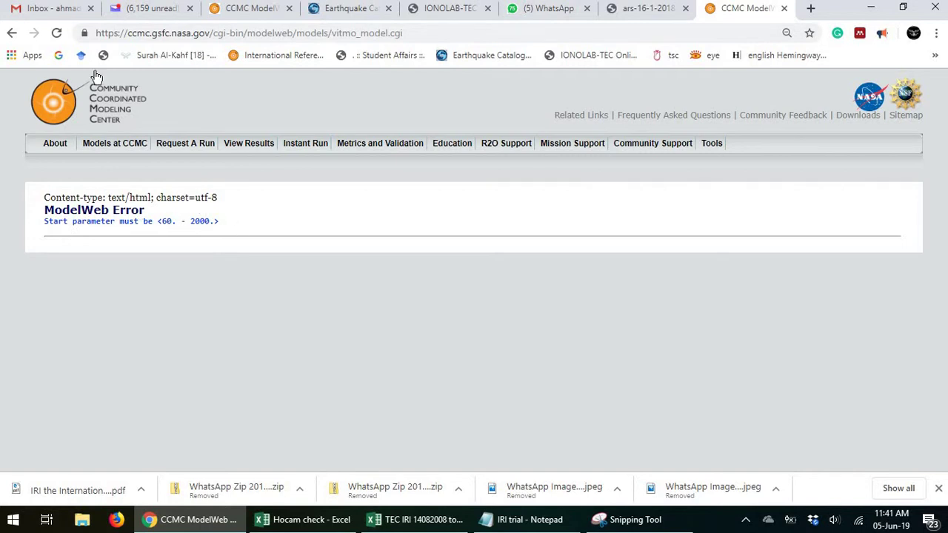
{"action": "key", "text": "alt+Left"}
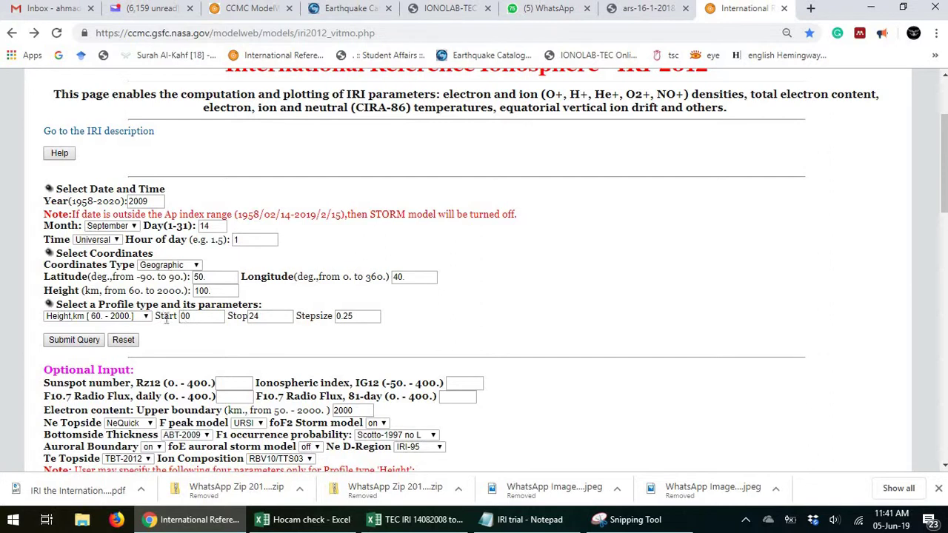
Change the profile type to Hour profile [0. - 24.].
{"action": "scroll", "coordinate": [167, 320], "scroll_direction": "down", "scroll_amount": 5}
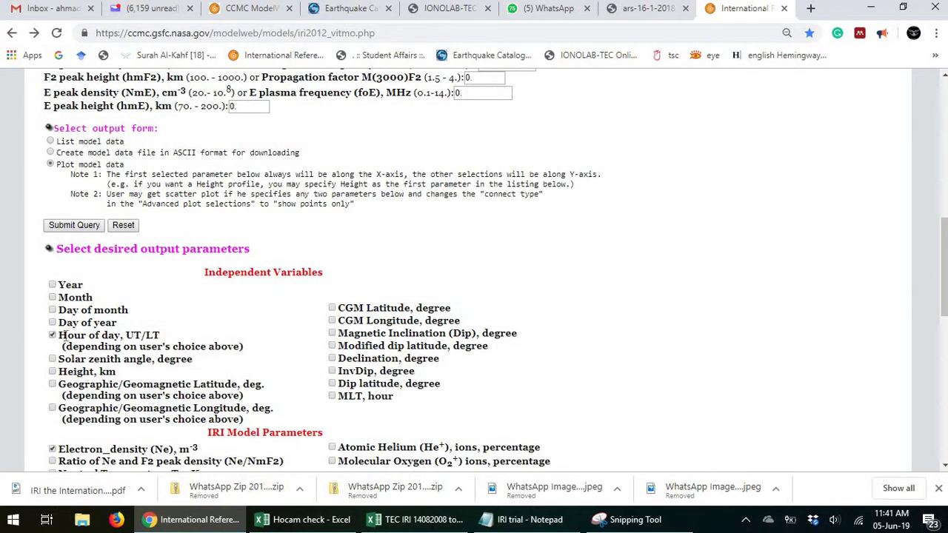
{"action": "scroll", "coordinate": [63, 336], "scroll_direction": "up", "scroll_amount": 4}
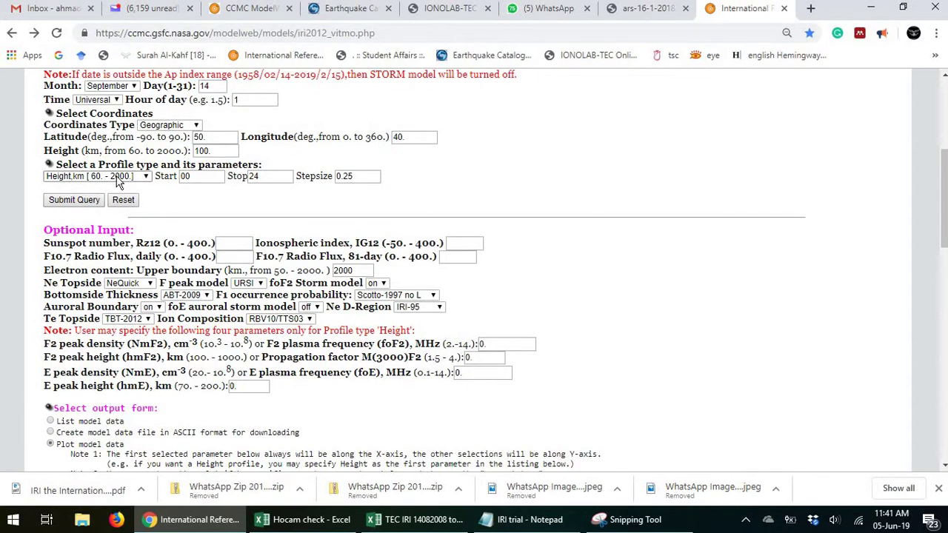
{"action": "left_click", "coordinate": [117, 183]}
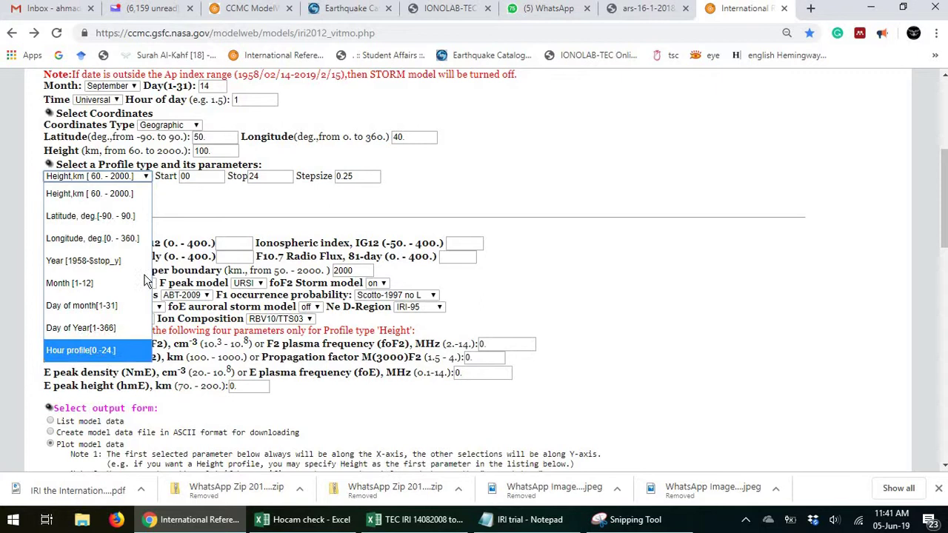
{"action": "left_click", "coordinate": [96, 351]}
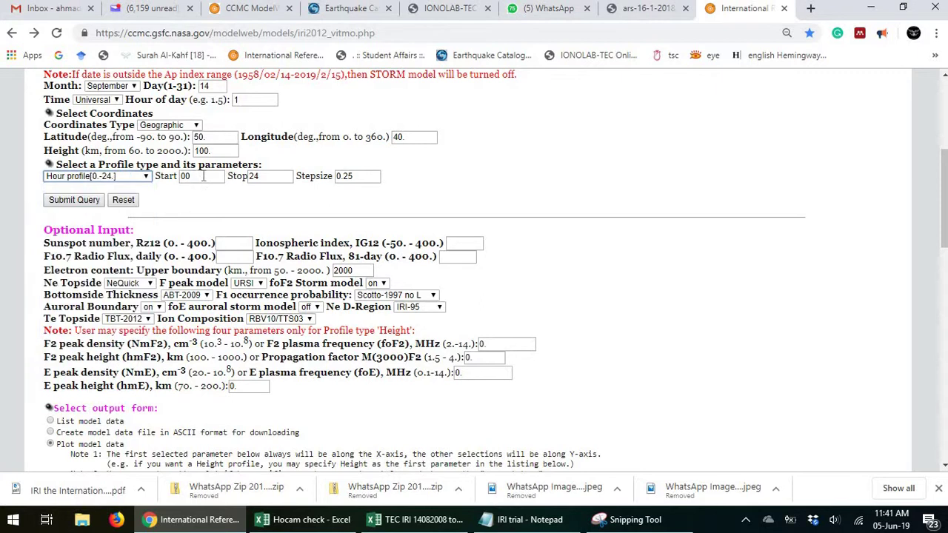
Try profile step sizes of 1 and 0.5, and set the step size back to 0.25.
{"action": "left_click", "coordinate": [355, 176]}
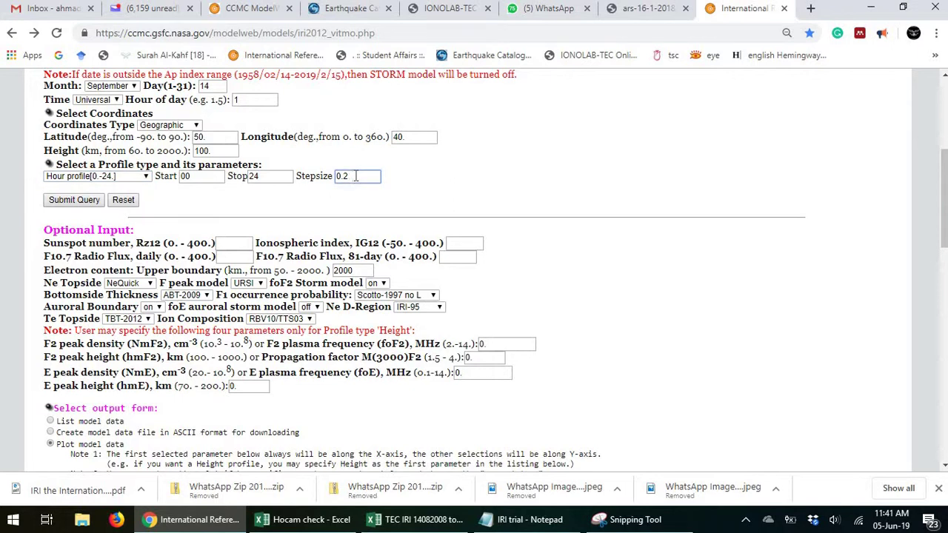
{"action": "key", "text": "BackSpace"}
{"action": "key", "text": "BackSpace"}
{"action": "key", "text": "BackSpace"}
{"action": "type", "text": "1"}
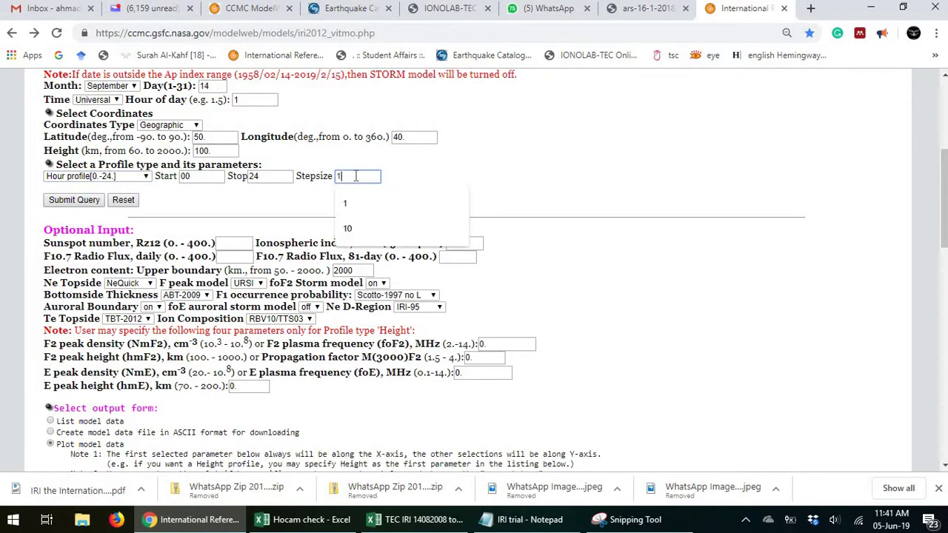
{"action": "key", "text": "BackSpace"}
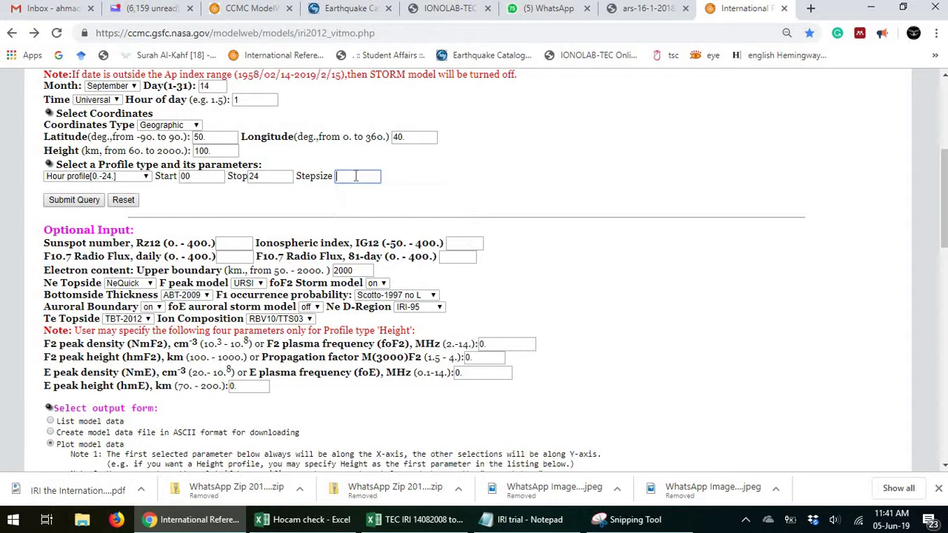
{"action": "type", "text": "0"}
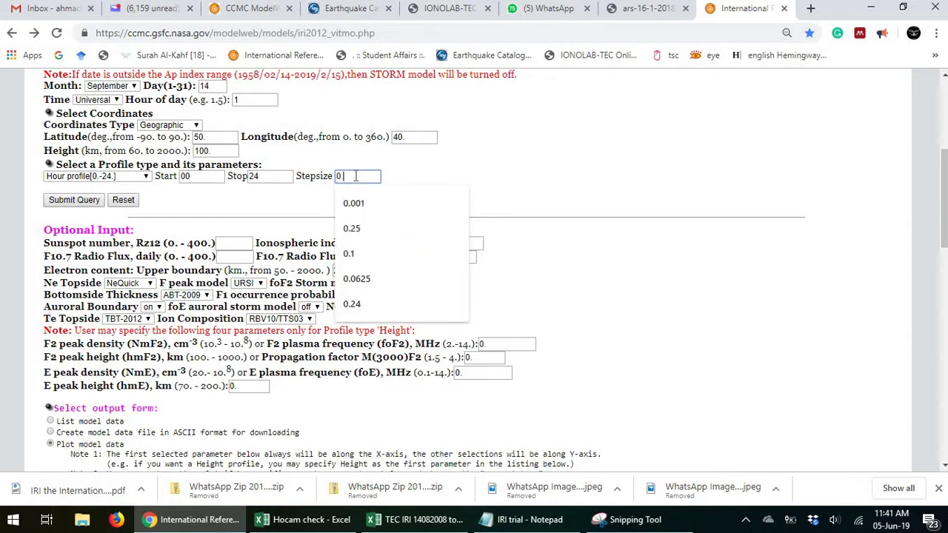
{"action": "type", "text": ".5"}
{"action": "type", "text": "25"}
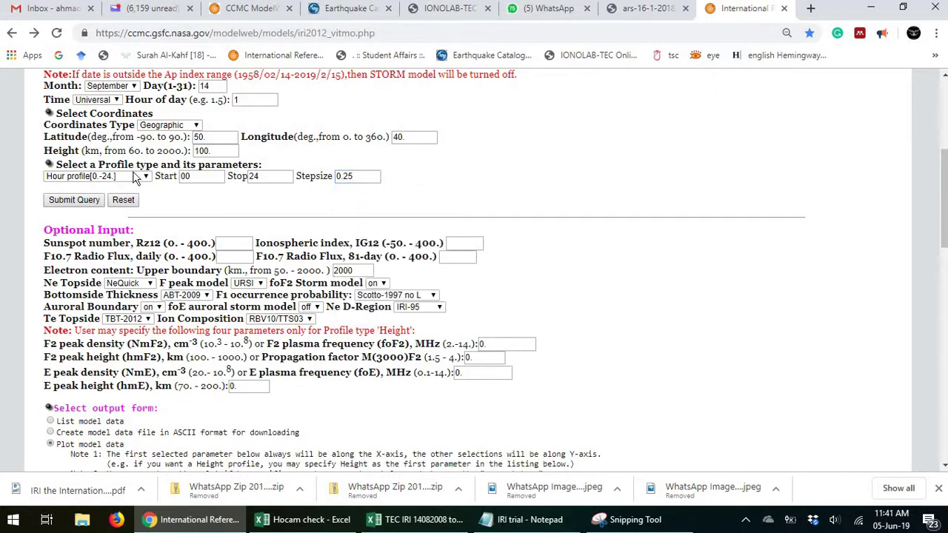
Submit the query with the Hour profile and examine the electron density, TEC, foF2 and kp plots.
{"action": "scroll", "coordinate": [139, 189], "scroll_direction": "down", "scroll_amount": 2}
{"action": "scroll", "coordinate": [138, 189], "scroll_direction": "down", "scroll_amount": 3}
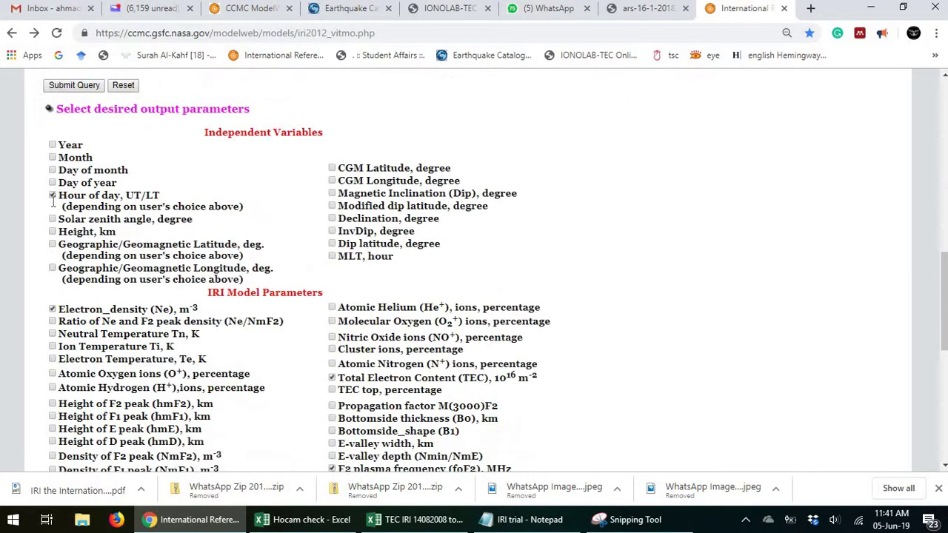
{"action": "left_click", "coordinate": [74, 86]}
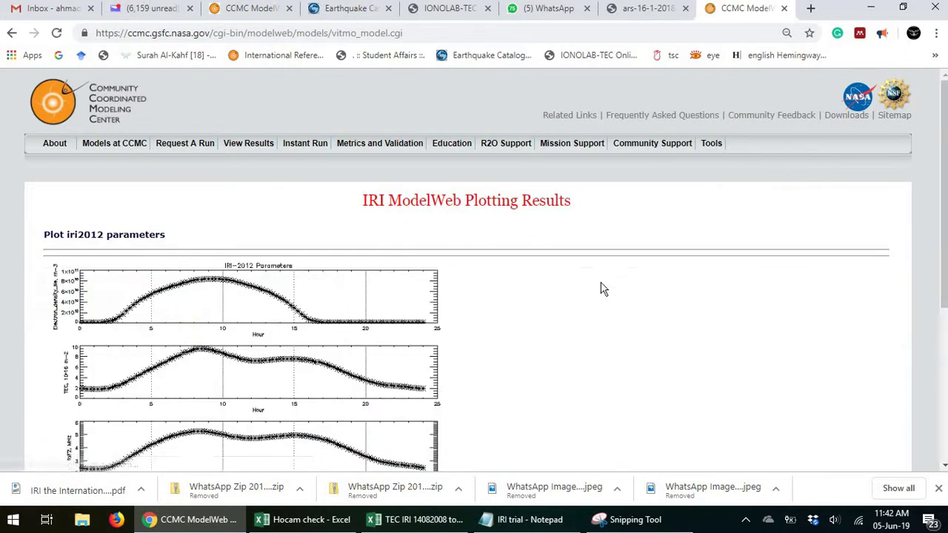
{"action": "scroll", "coordinate": [539, 226], "scroll_direction": "down", "scroll_amount": 3}
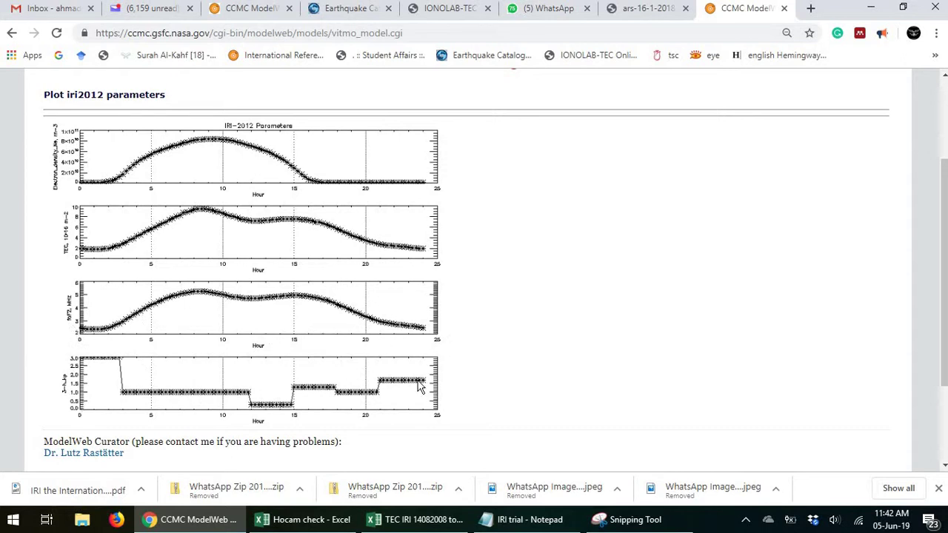
{"action": "scroll", "coordinate": [315, 330], "scroll_direction": "up", "scroll_amount": 3}
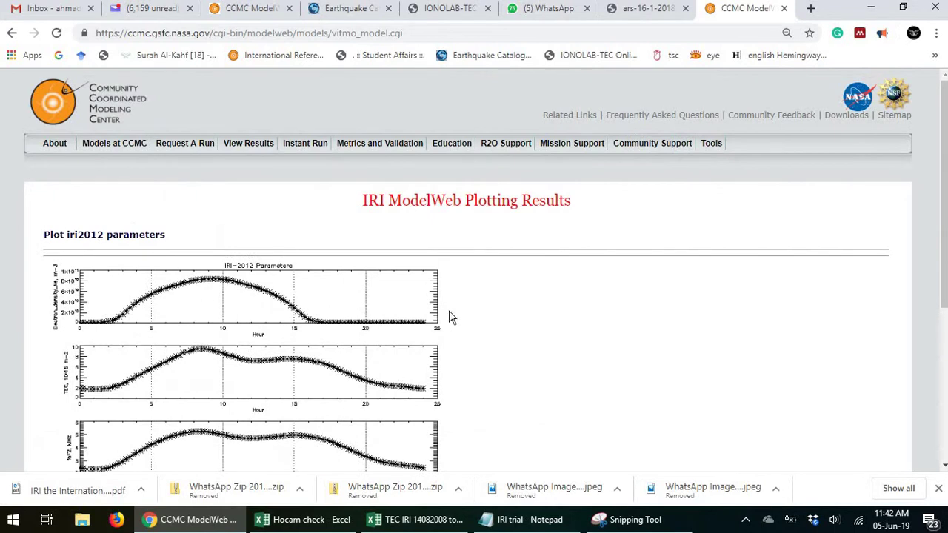
{"action": "scroll", "coordinate": [474, 290], "scroll_direction": "down", "scroll_amount": 2}
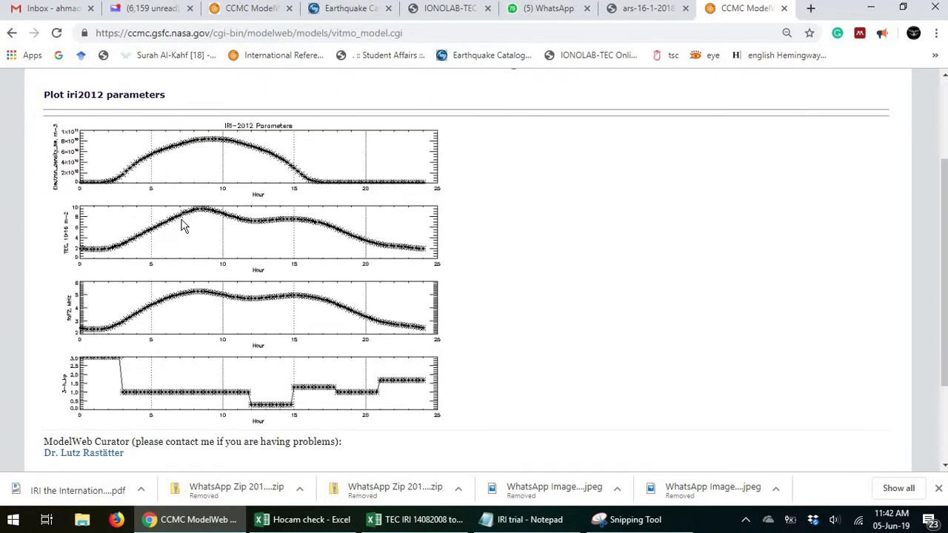
{"action": "scroll", "coordinate": [81, 111], "scroll_direction": "up", "scroll_amount": 2}
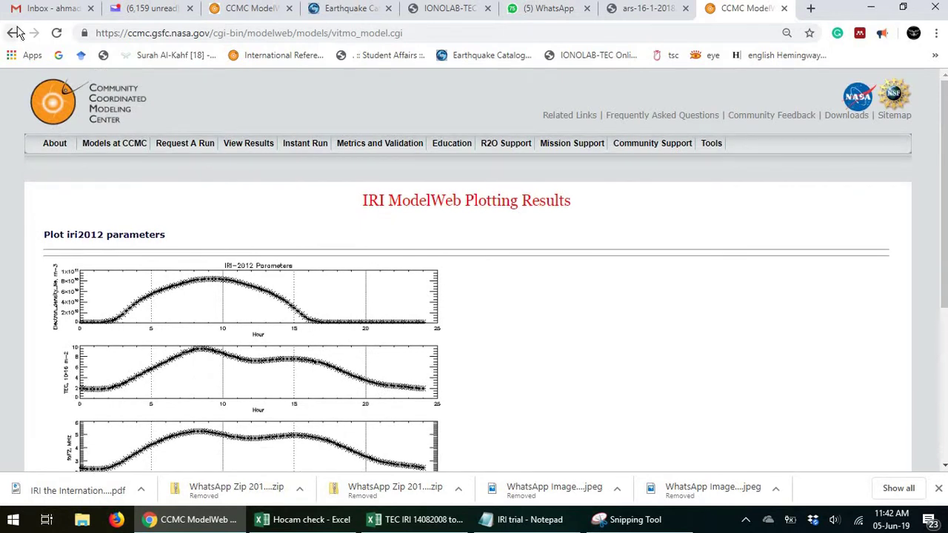
Return to the input form and select List model data as the output form.
{"action": "left_click", "coordinate": [11, 32]}
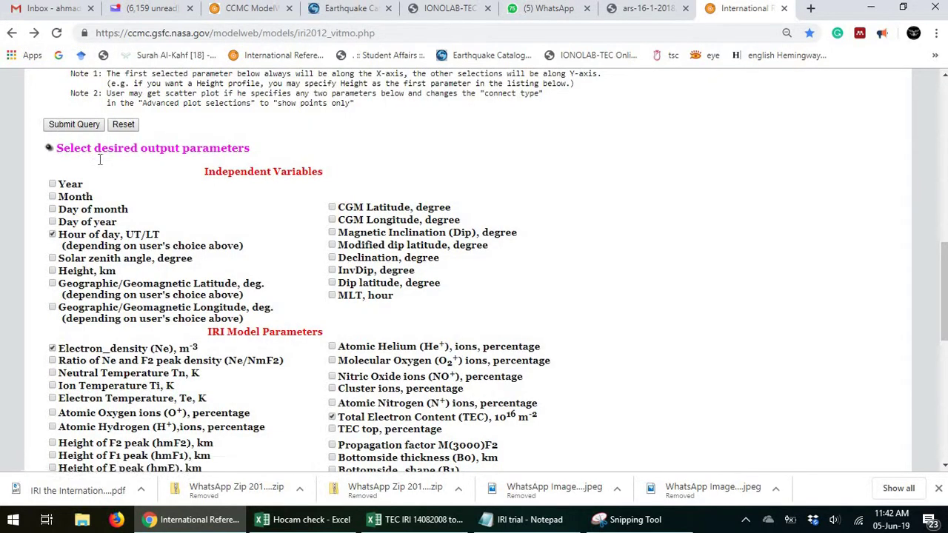
{"action": "scroll", "coordinate": [60, 185], "scroll_direction": "up", "scroll_amount": 2}
{"action": "left_click", "coordinate": [53, 180]}
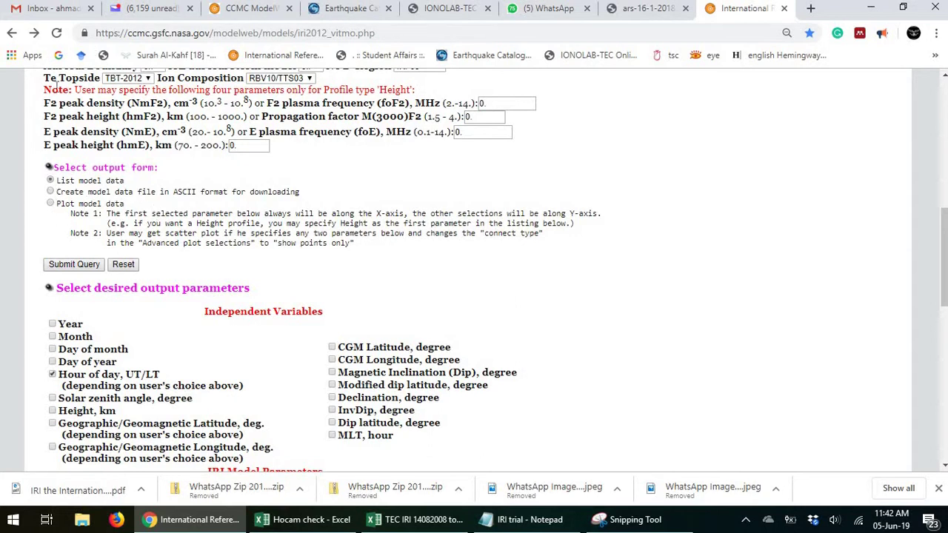
Check the column headings and date in the TEC IRI workbook in Excel, and submit the list query from the IRI form in Chrome.
{"action": "scroll", "coordinate": [200, 200], "scroll_direction": "up", "scroll_amount": 2}
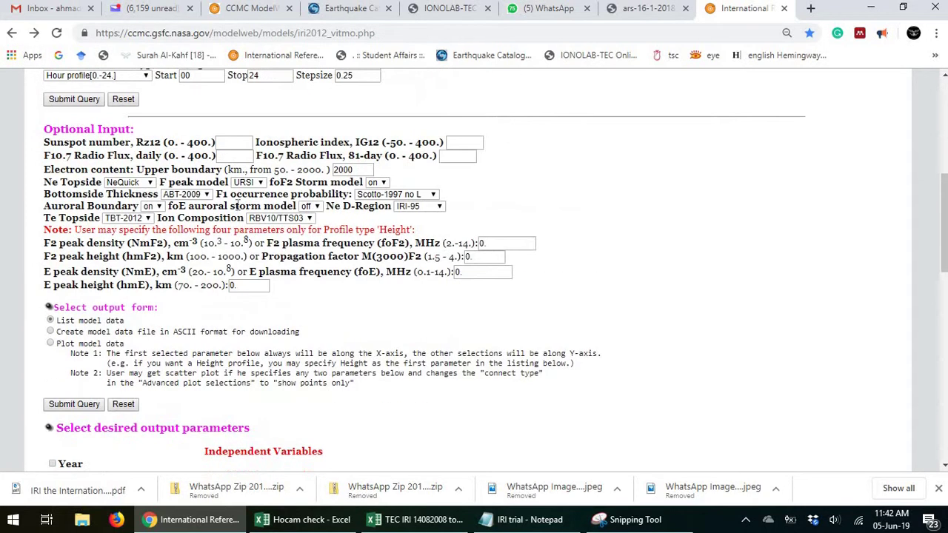
{"action": "scroll", "coordinate": [239, 195], "scroll_direction": "up", "scroll_amount": 2}
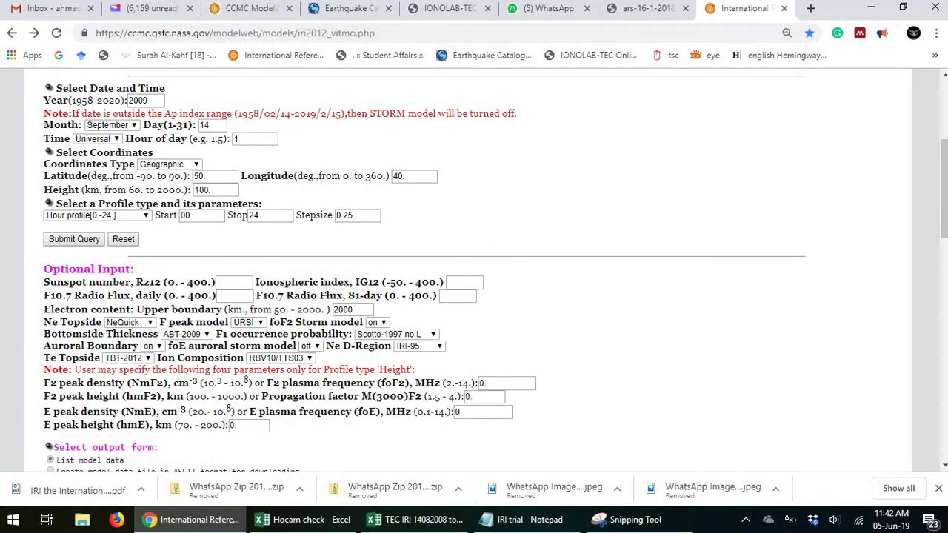
{"action": "mouse_move", "coordinate": [413, 507]}
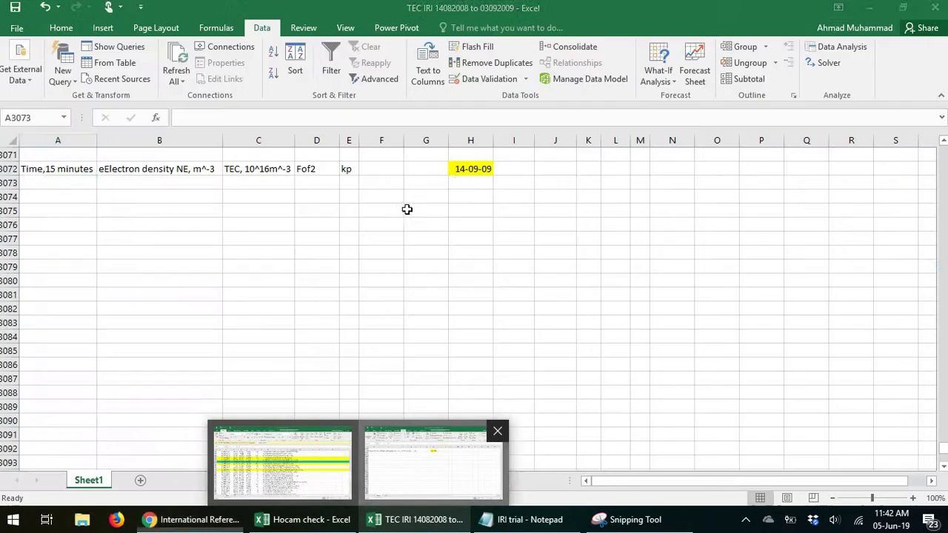
{"action": "left_click", "coordinate": [411, 452]}
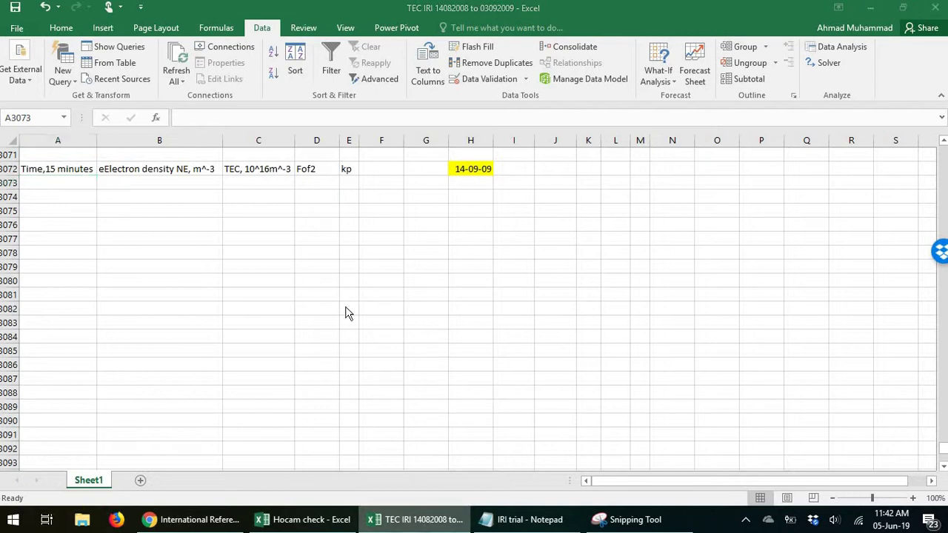
{"action": "key", "text": "alt+Tab"}
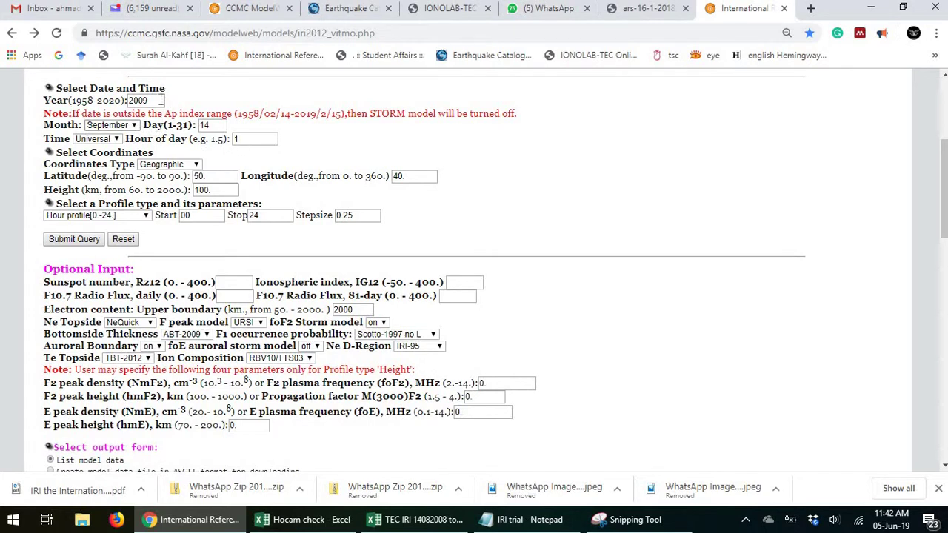
{"action": "left_click", "coordinate": [74, 239]}
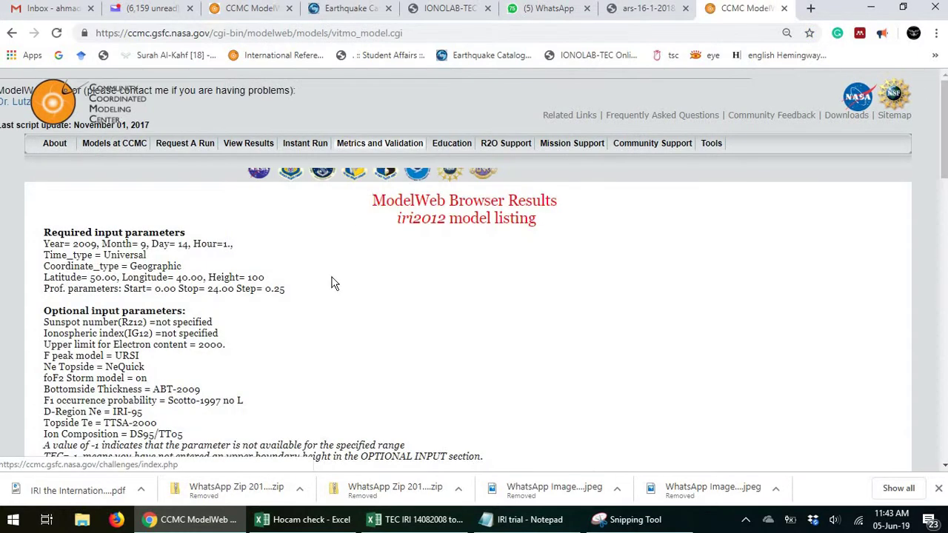
Review the input parameters and the list of selected parameters in the model listing.
{"action": "scroll", "coordinate": [366, 237], "scroll_direction": "down", "scroll_amount": 1}
{"action": "scroll", "coordinate": [372, 214], "scroll_direction": "down", "scroll_amount": 1}
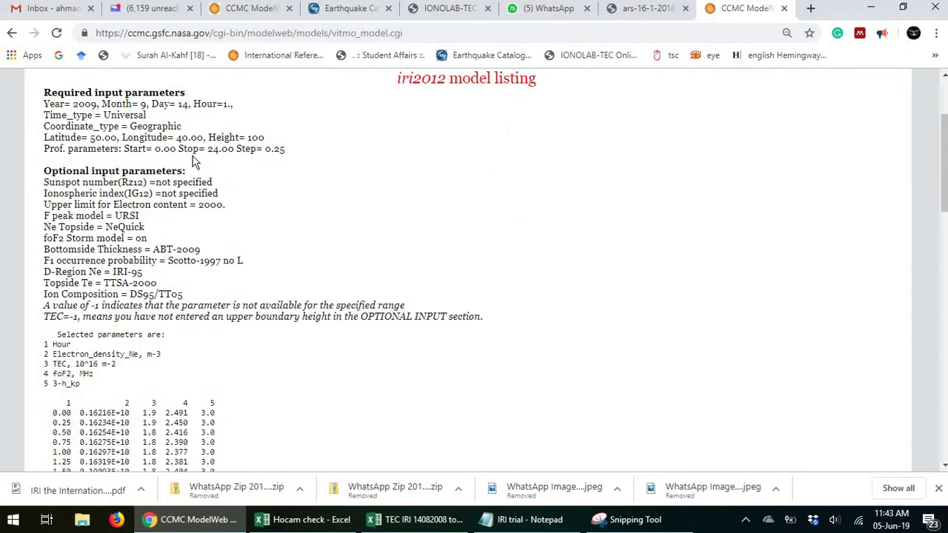
{"action": "scroll", "coordinate": [265, 168], "scroll_direction": "down", "scroll_amount": 2}
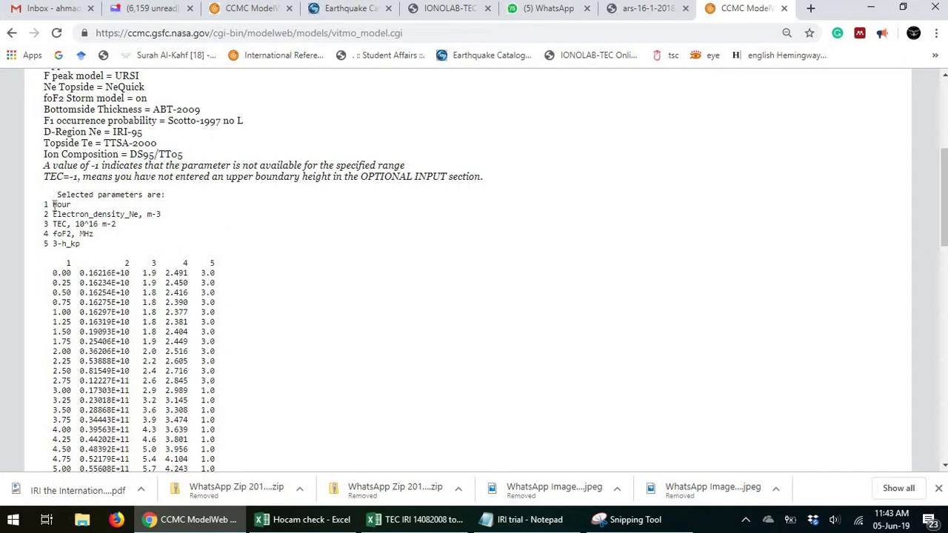
{"action": "left_click_drag", "start_coordinate": [54, 205], "coordinate": [83, 248]}
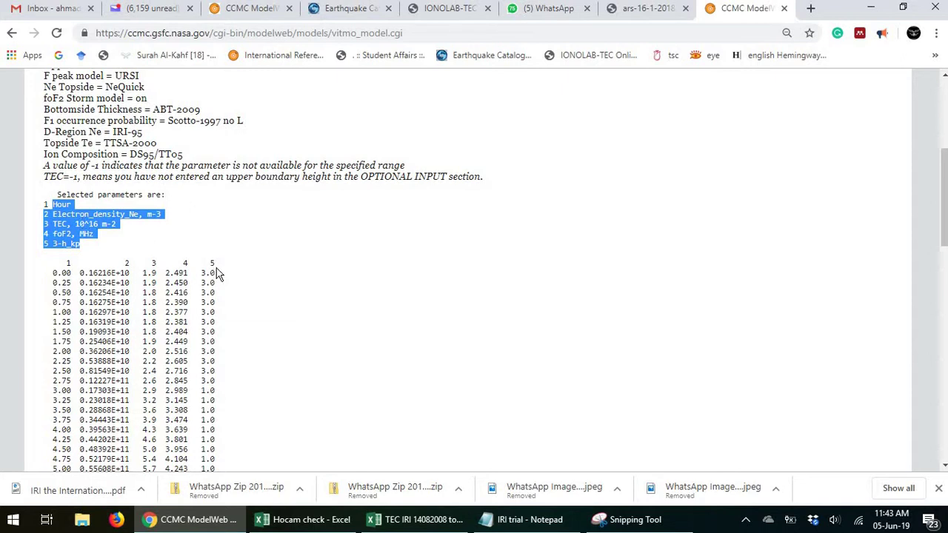
{"action": "left_click", "coordinate": [310, 267]}
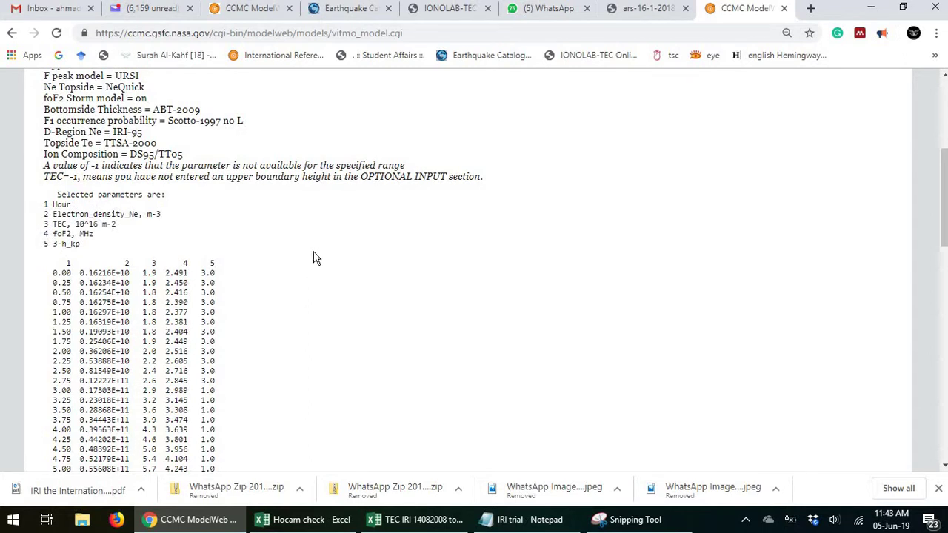
Copy all data rows of the model listing, from hour 0.00 to 24.00.
{"action": "scroll", "coordinate": [311, 245], "scroll_direction": "down", "scroll_amount": 2}
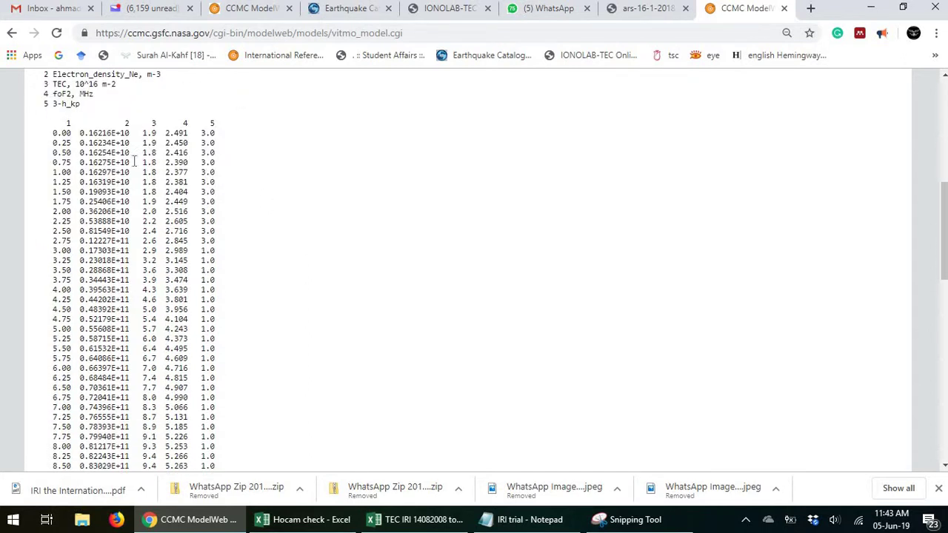
{"action": "left_click_drag", "start_coordinate": [50, 134], "coordinate": [216, 410]}
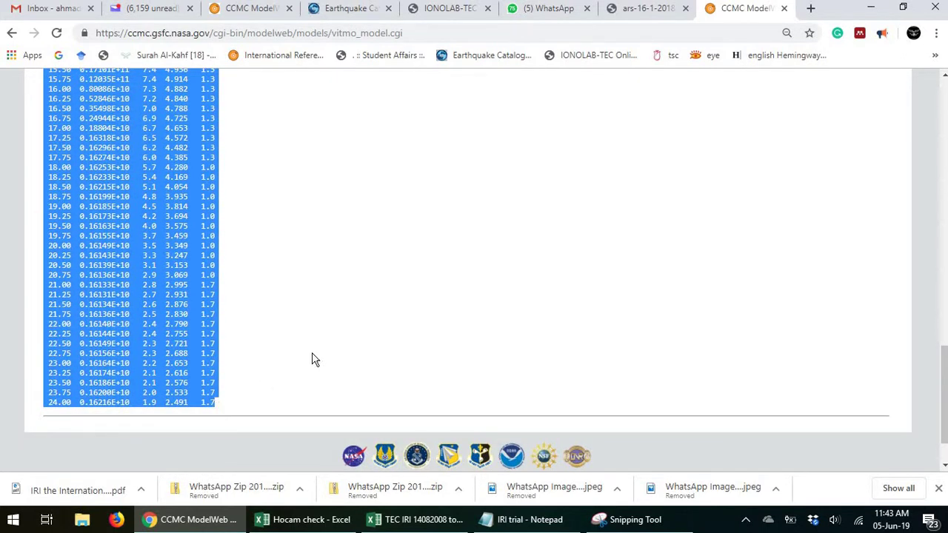
{"action": "left_click", "coordinate": [326, 202]}
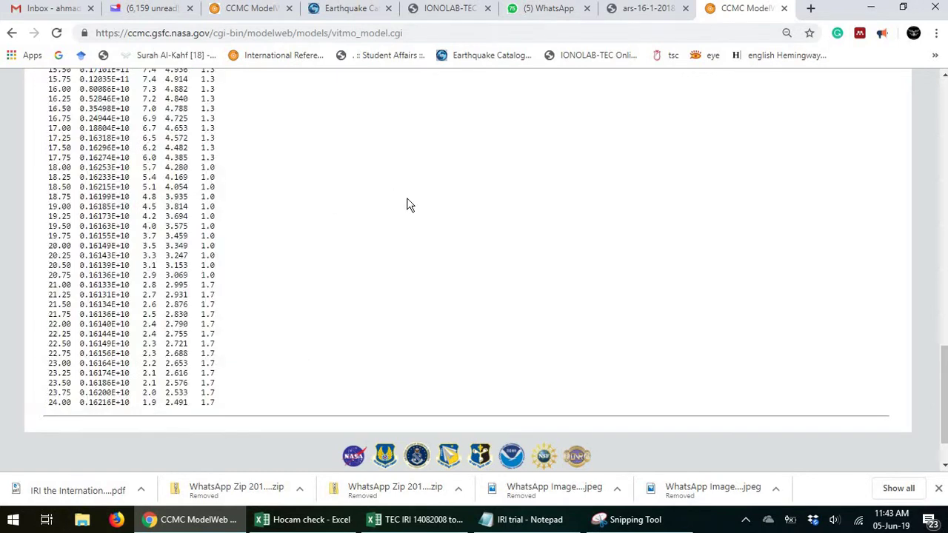
Switch to the IRI trial file in Notepad, paste the copied data rows and save the file.
{"action": "left_click", "coordinate": [868, 8]}
{"action": "left_click", "coordinate": [876, 9]}
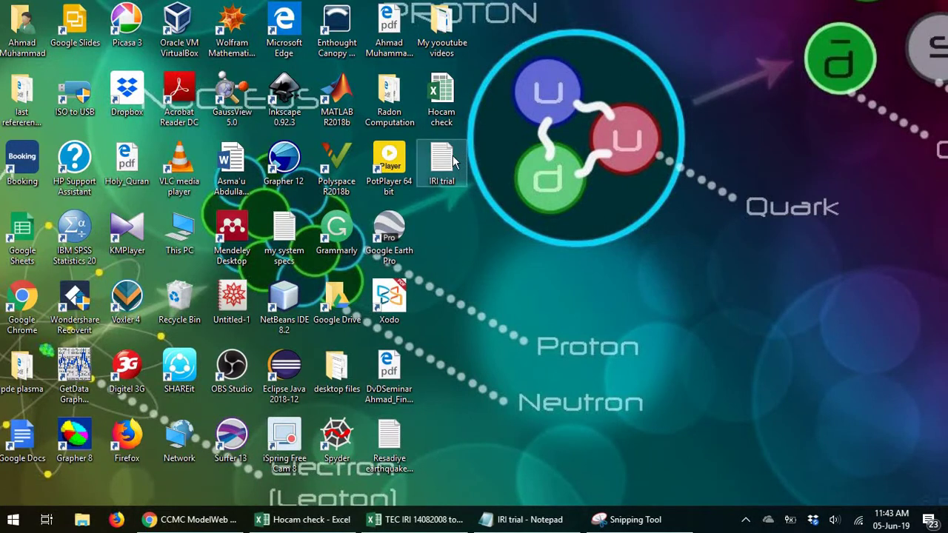
{"action": "left_click", "coordinate": [526, 520]}
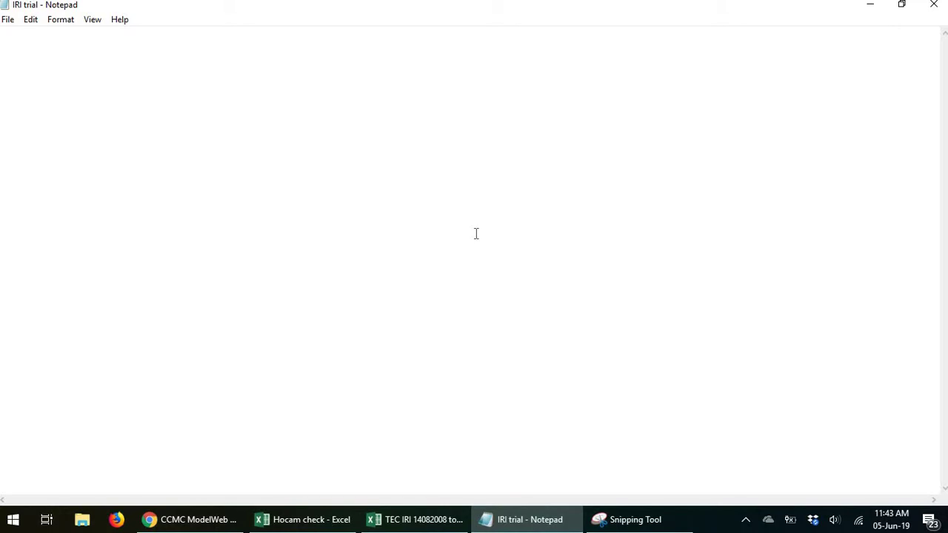
{"action": "key", "text": "ctrl+v"}
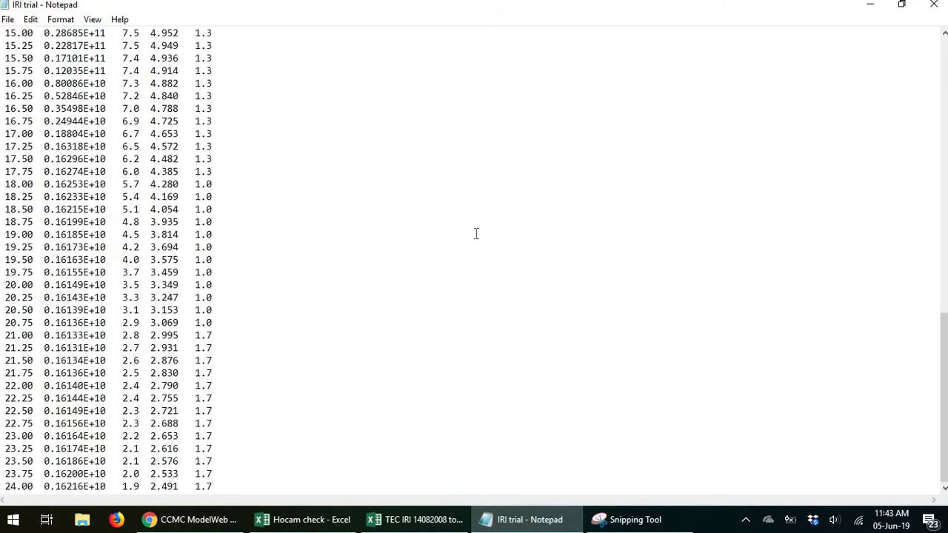
{"action": "left_click", "coordinate": [9, 20]}
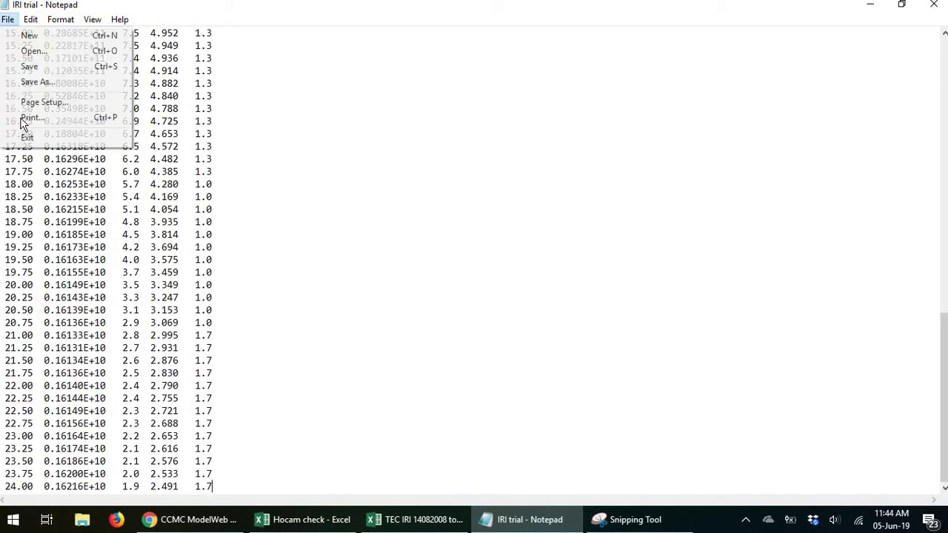
{"action": "left_click", "coordinate": [40, 69]}
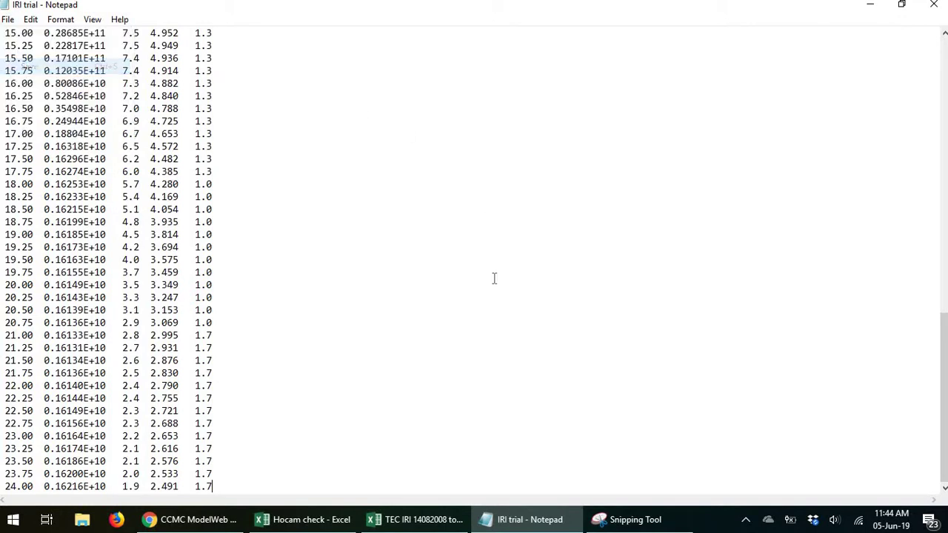
Compare the column headings in the TEC IRI workbook in Excel with the selected parameters in the Chrome model listing, and return to the workbook.
{"action": "left_click", "coordinate": [413, 520]}
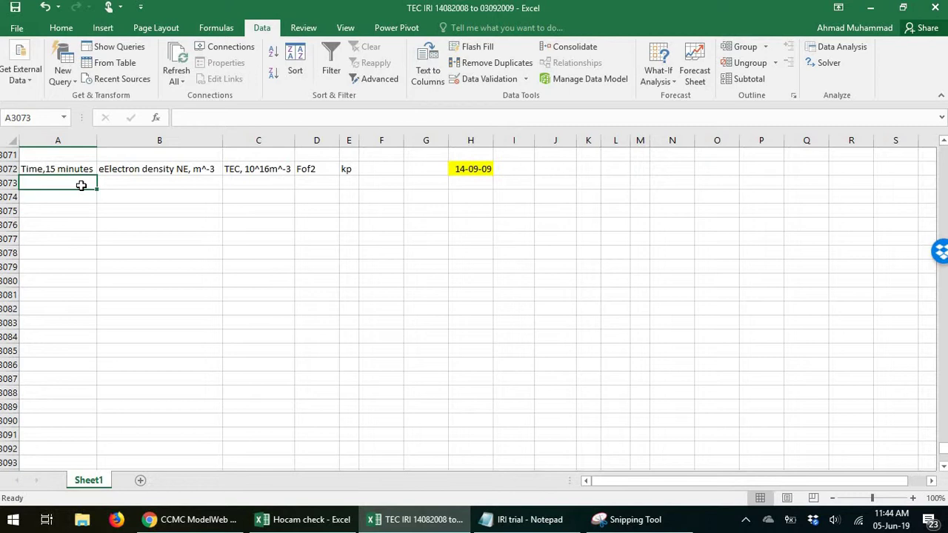
{"action": "left_click", "coordinate": [193, 520]}
{"action": "scroll", "coordinate": [153, 143], "scroll_direction": "up", "scroll_amount": 15}
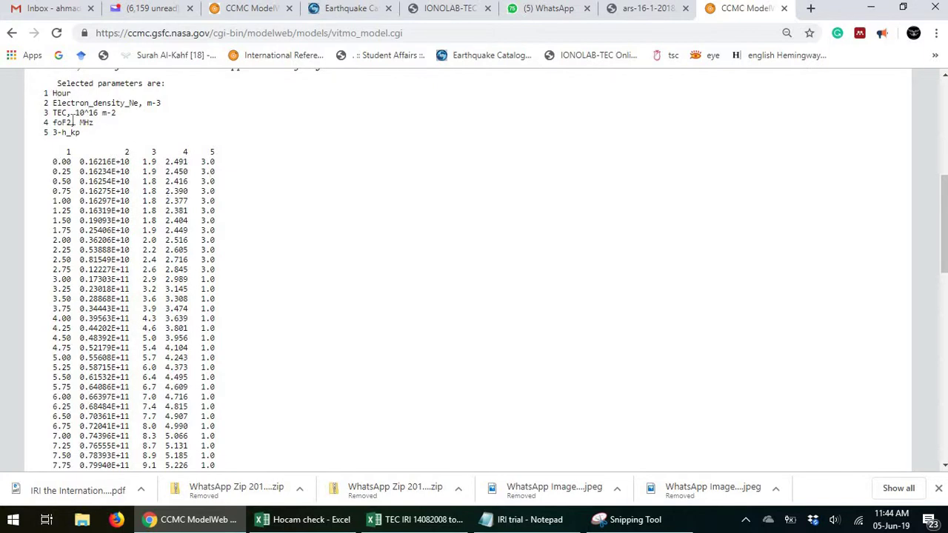
{"action": "left_click", "coordinate": [309, 522]}
{"action": "left_click", "coordinate": [409, 521]}
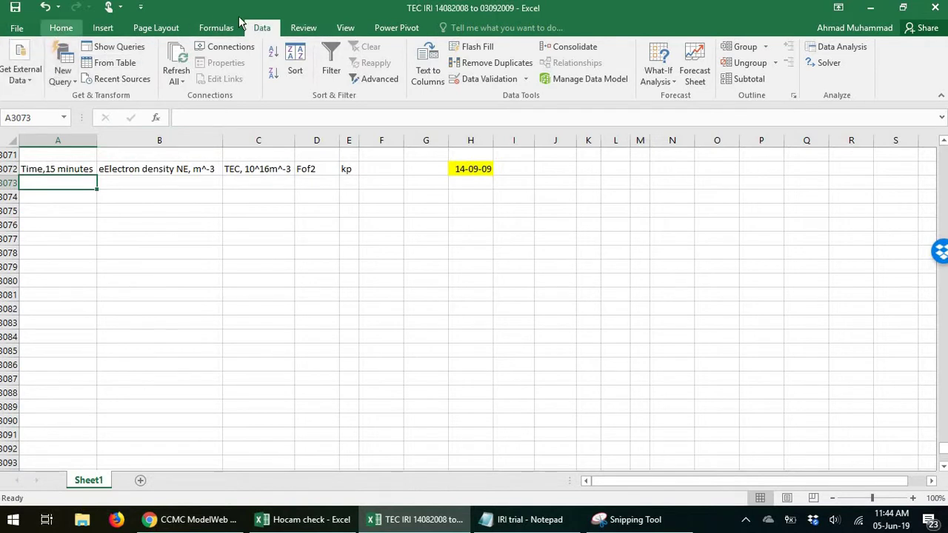
Start a text import into the worksheet and choose the IRI trial text file from the Desktop as the source.
{"action": "left_click", "coordinate": [61, 27]}
{"action": "left_click", "coordinate": [263, 27]}
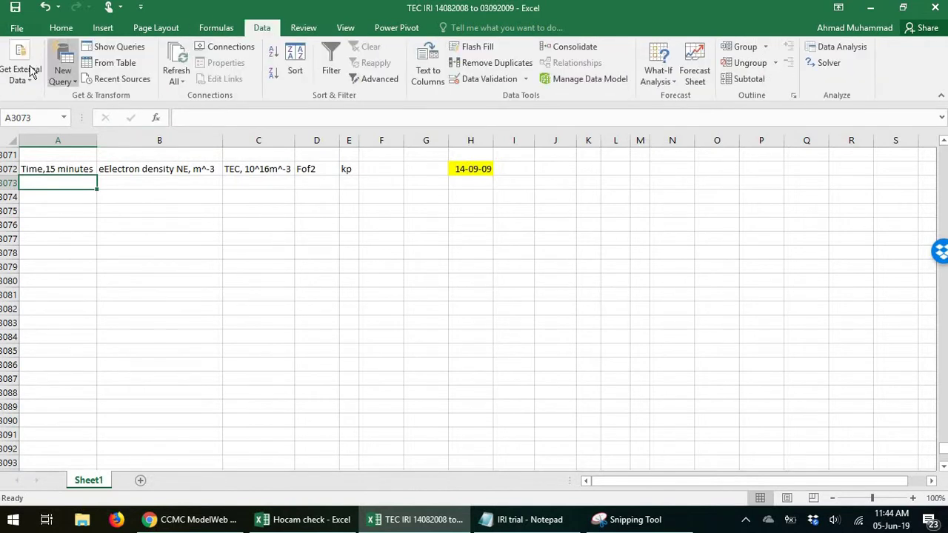
{"action": "left_click", "coordinate": [22, 70]}
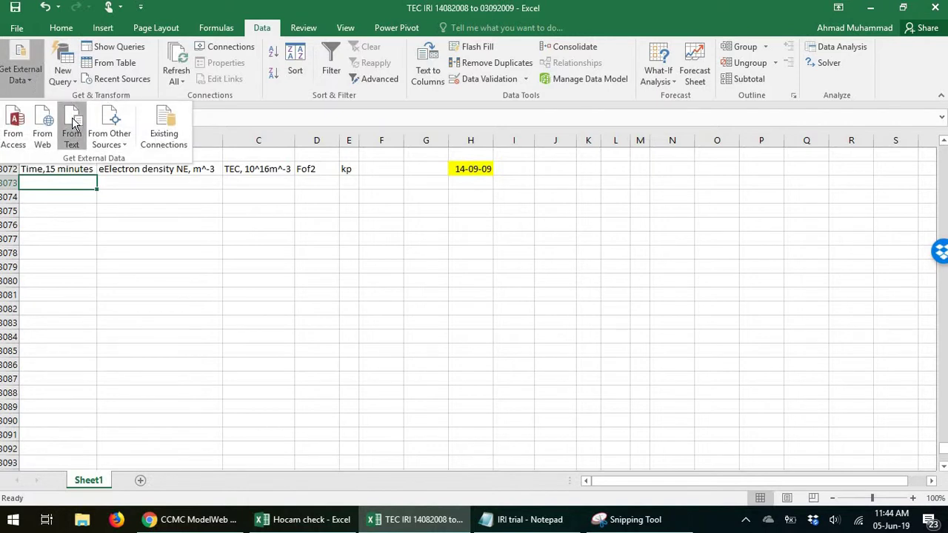
{"action": "left_click", "coordinate": [71, 122]}
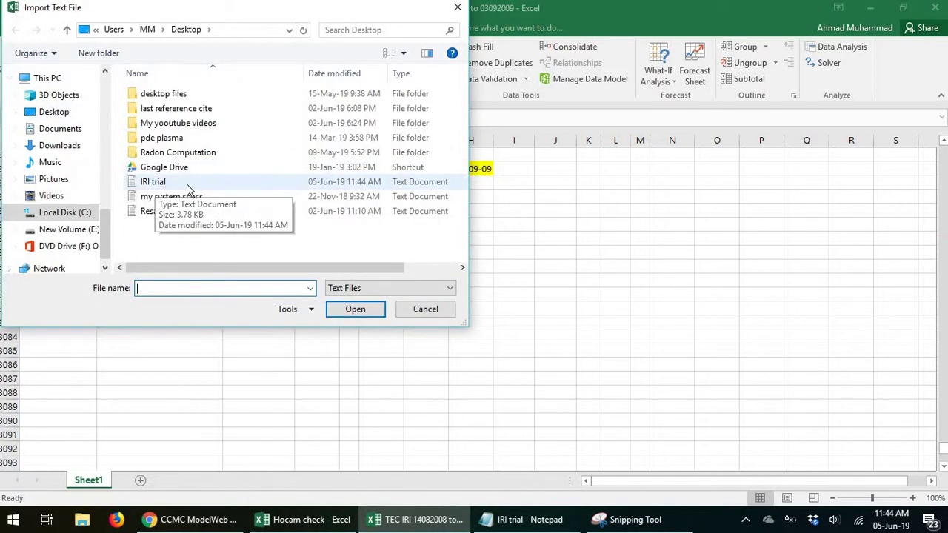
{"action": "left_click", "coordinate": [184, 185]}
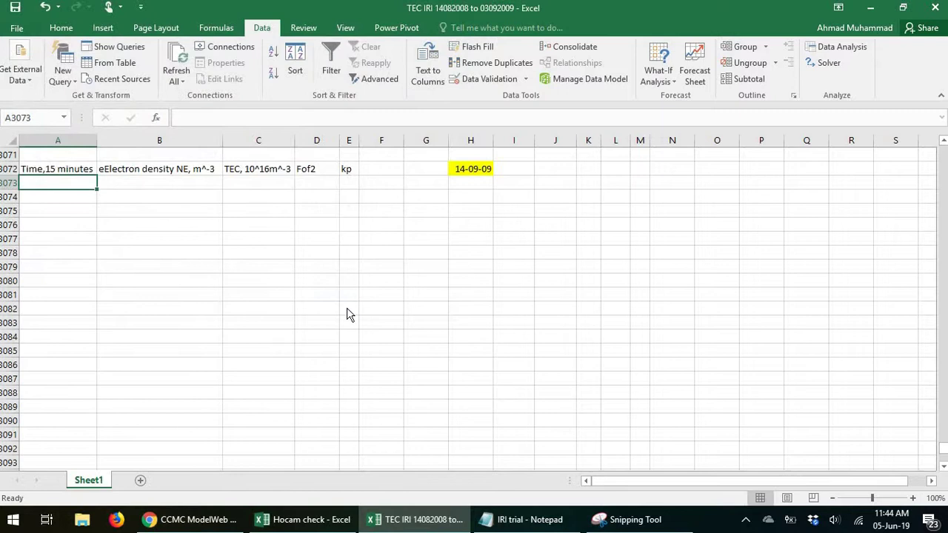
Import the text with the suggested column breaks and General format into the existing worksheet at cell A3073.
{"action": "left_click", "coordinate": [578, 399]}
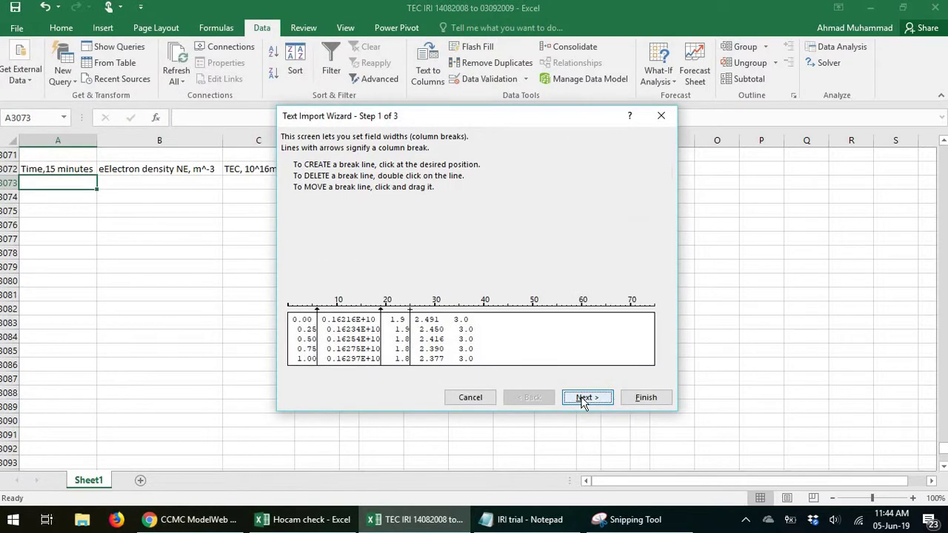
{"action": "left_click", "coordinate": [583, 400]}
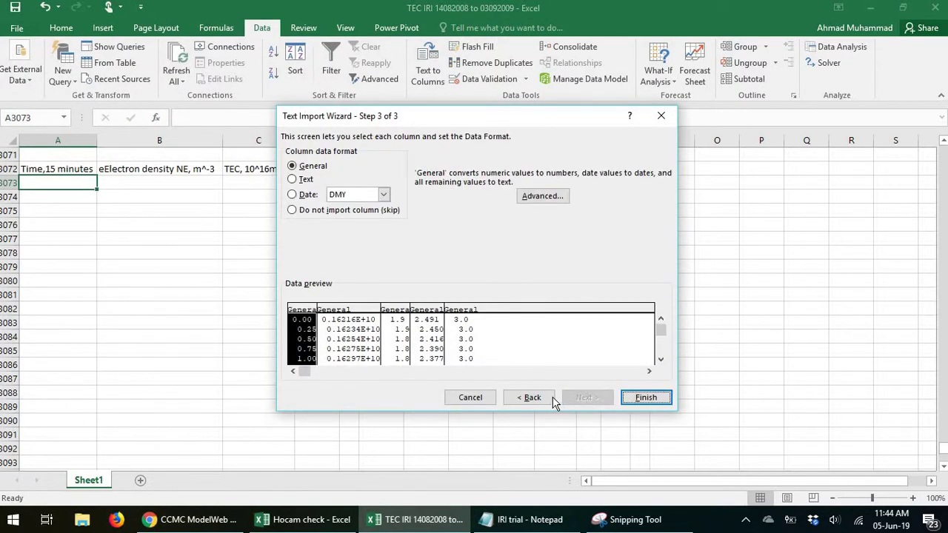
{"action": "left_click", "coordinate": [626, 400]}
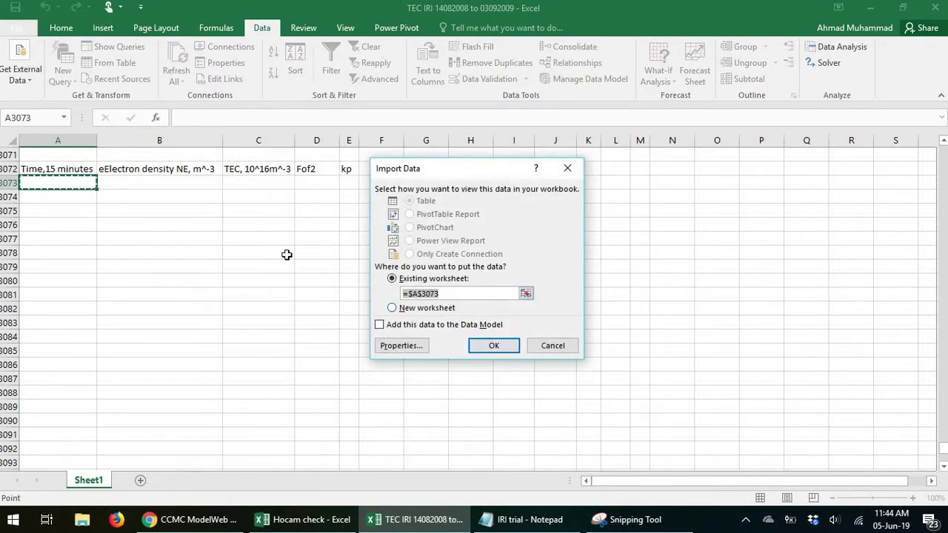
{"action": "left_click", "coordinate": [491, 345]}
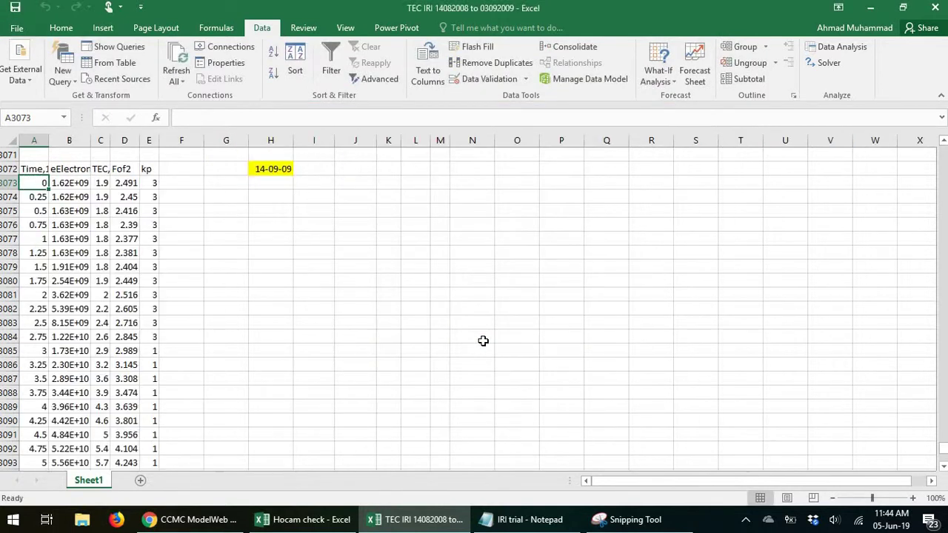
Autofit the widths of columns A to D so their headings and imported values fit.
{"action": "double_click", "coordinate": [49, 140]}
{"action": "double_click", "coordinate": [138, 140]}
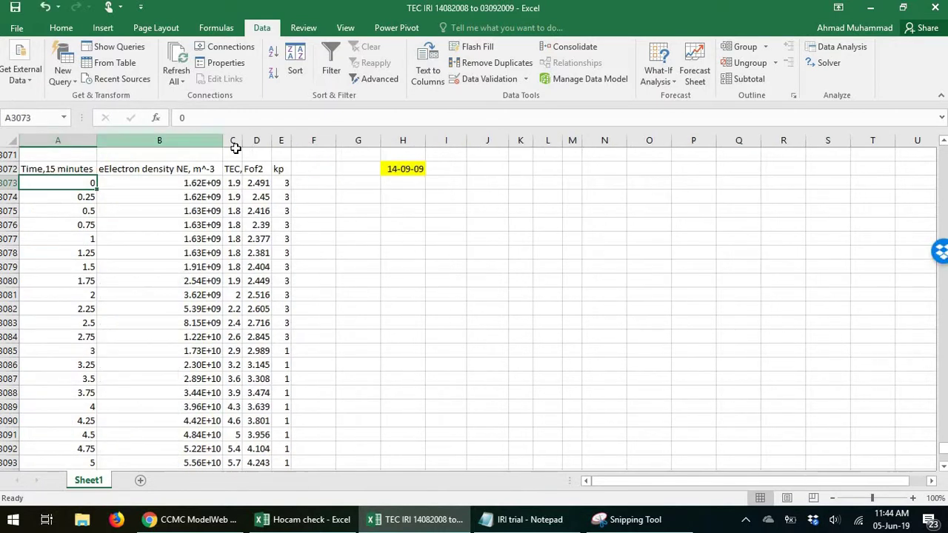
{"action": "double_click", "coordinate": [243, 140]}
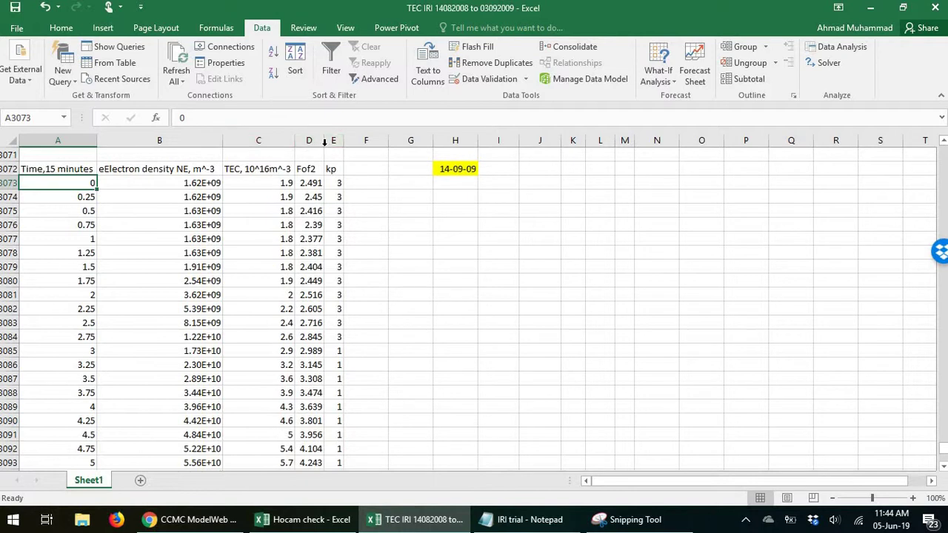
{"action": "double_click", "coordinate": [324, 141]}
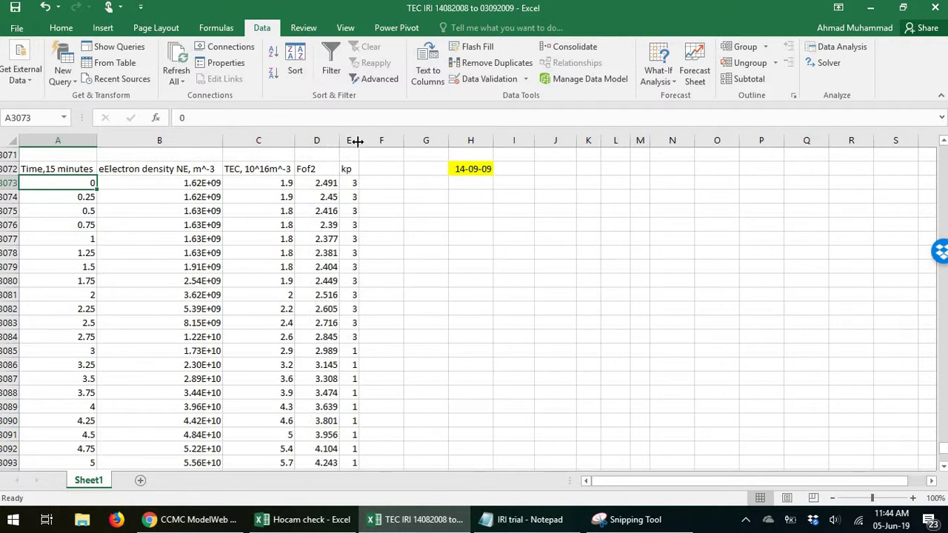
{"action": "left_click", "coordinate": [369, 210]}
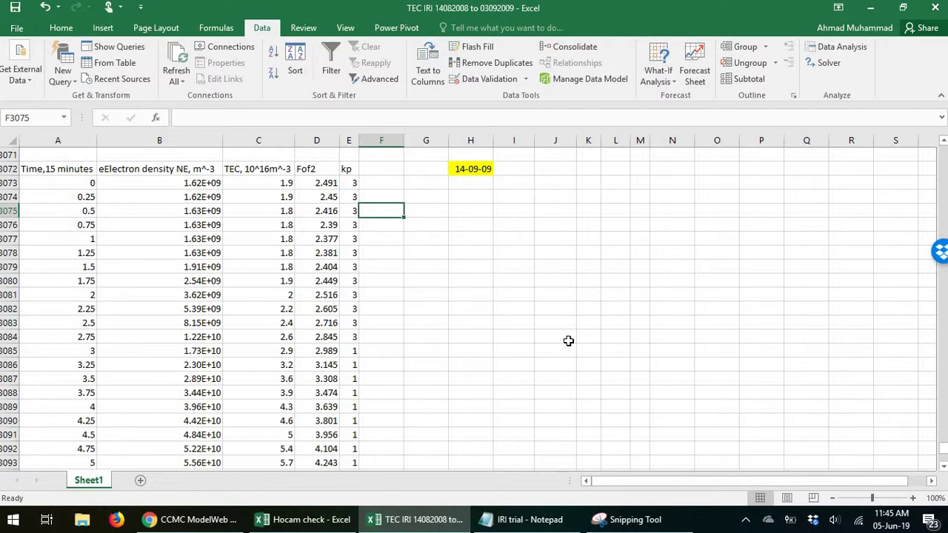